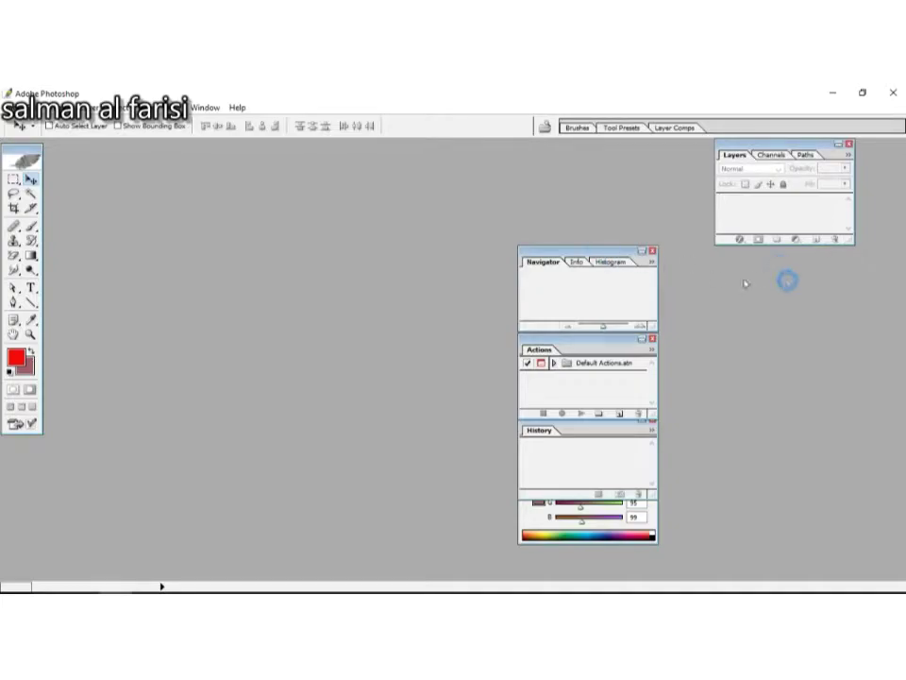
Step: Arrange the Navigator, Actions, History and Color palettes in a column beneath the Layers palette
click(586, 250)
click(734, 277)
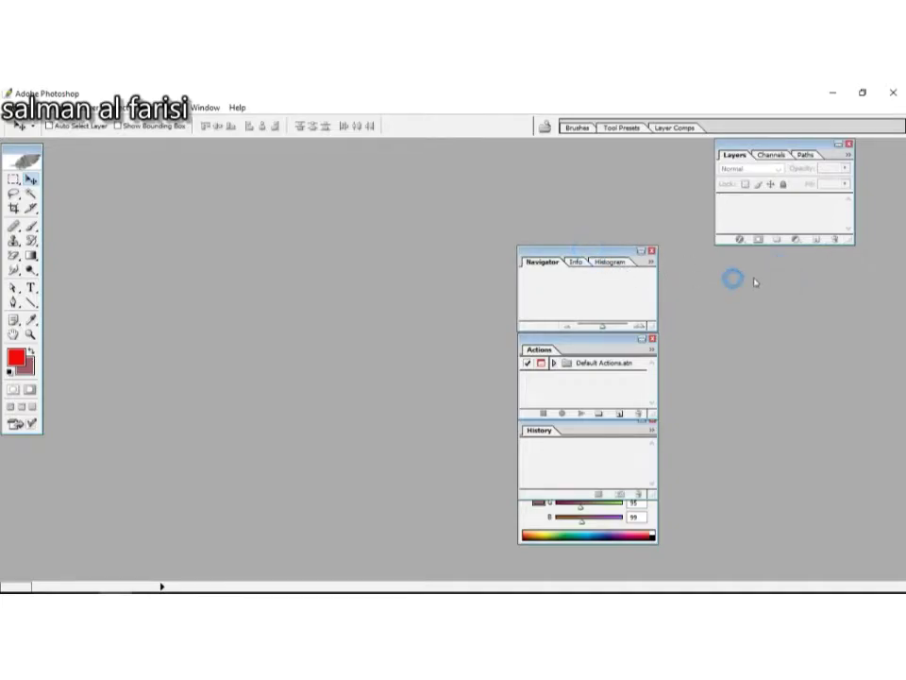
drag(615, 253, 809, 255)
drag(599, 335, 797, 346)
drag(594, 421, 789, 432)
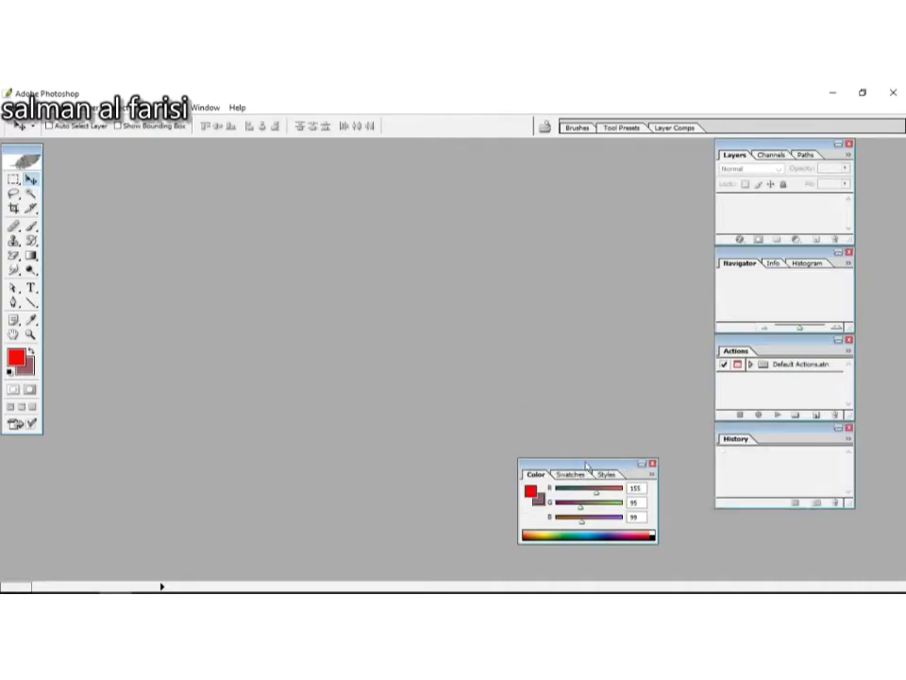
drag(777, 520, 789, 518)
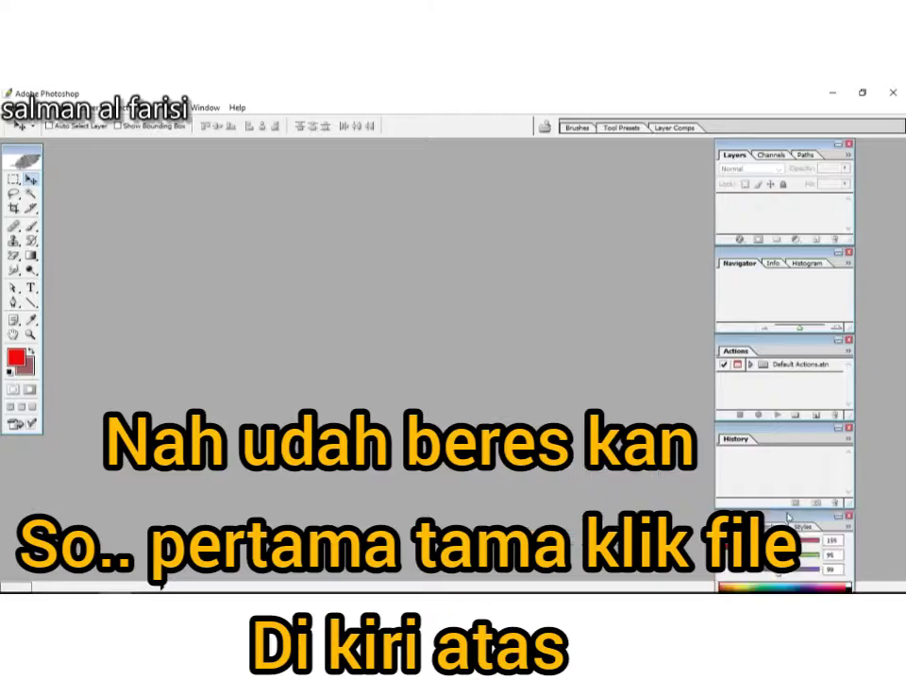
Step: Open the background image "khusus thumbnile crusuders", dismiss the audio capture notice, and move the image window toward the middle of the workspace
mouse_move(515, 95)
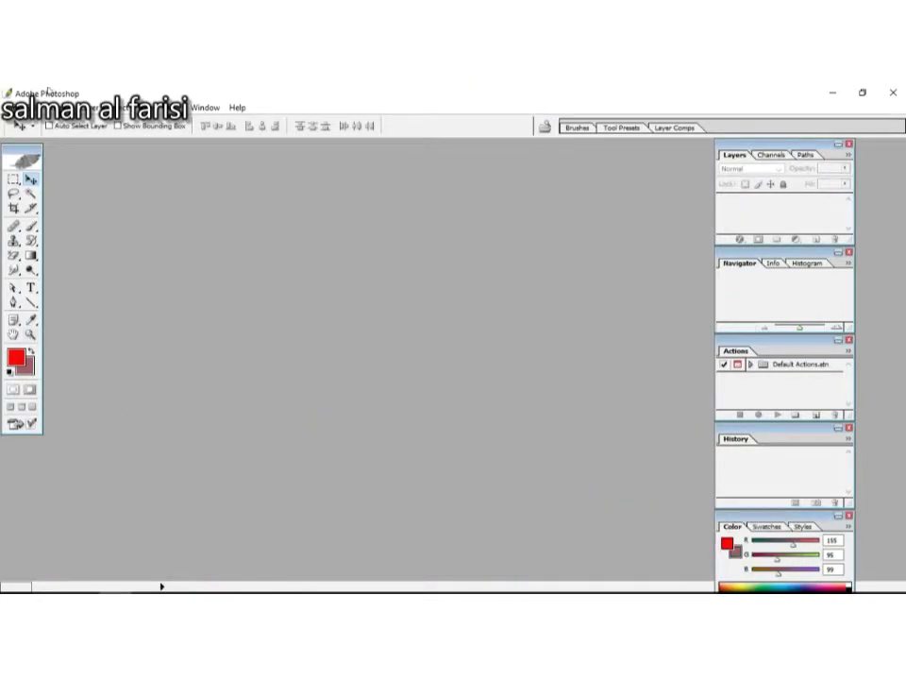
click(14, 106)
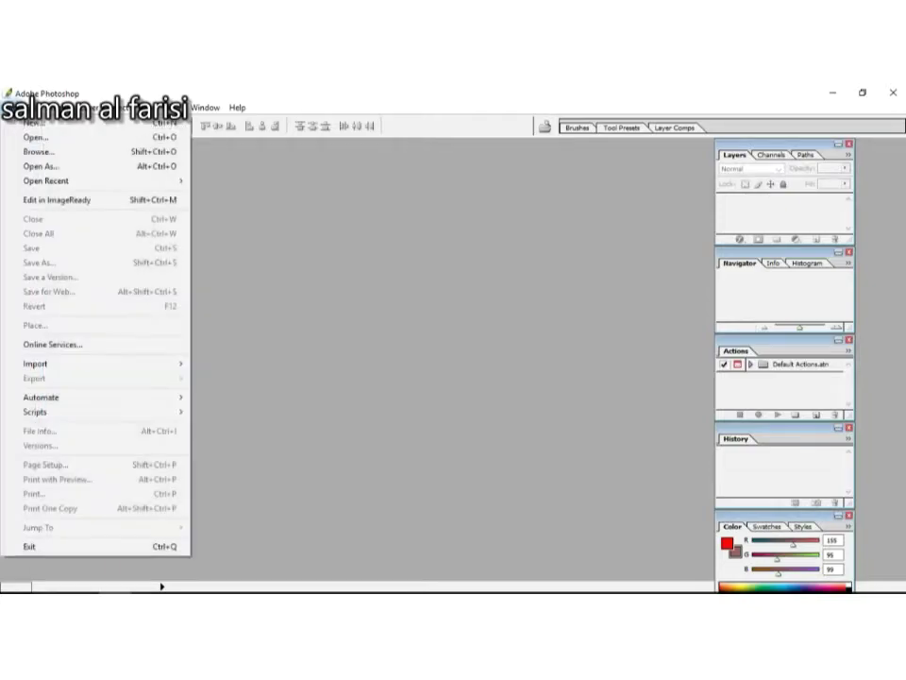
click(28, 136)
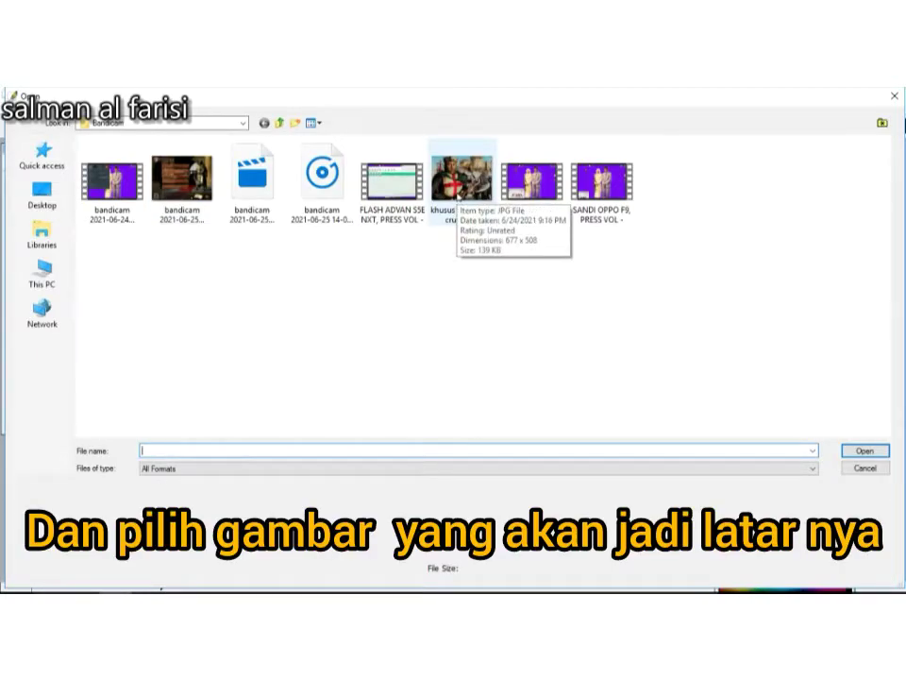
double_click(460, 179)
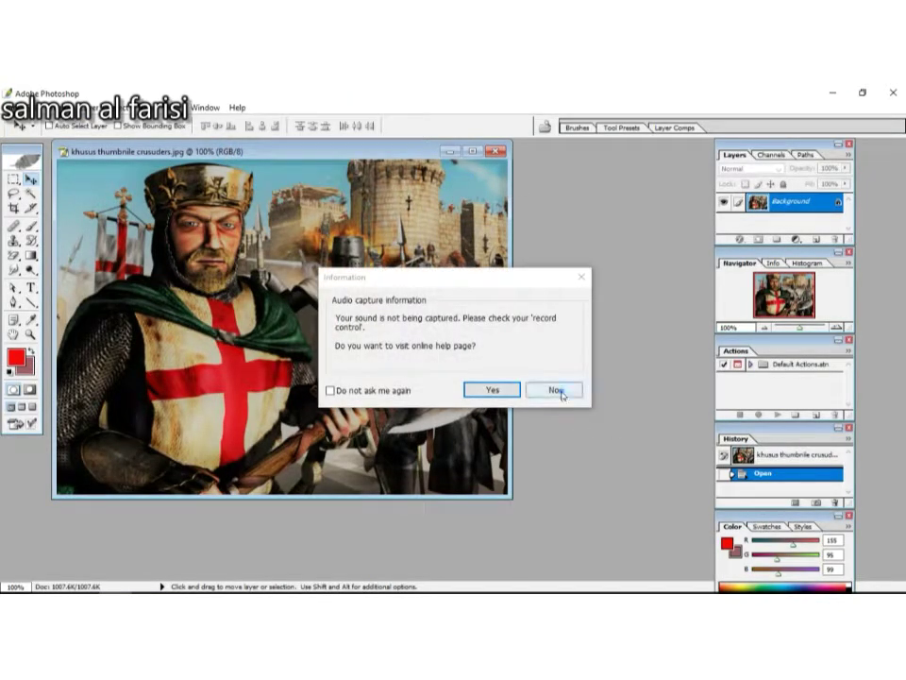
click(557, 390)
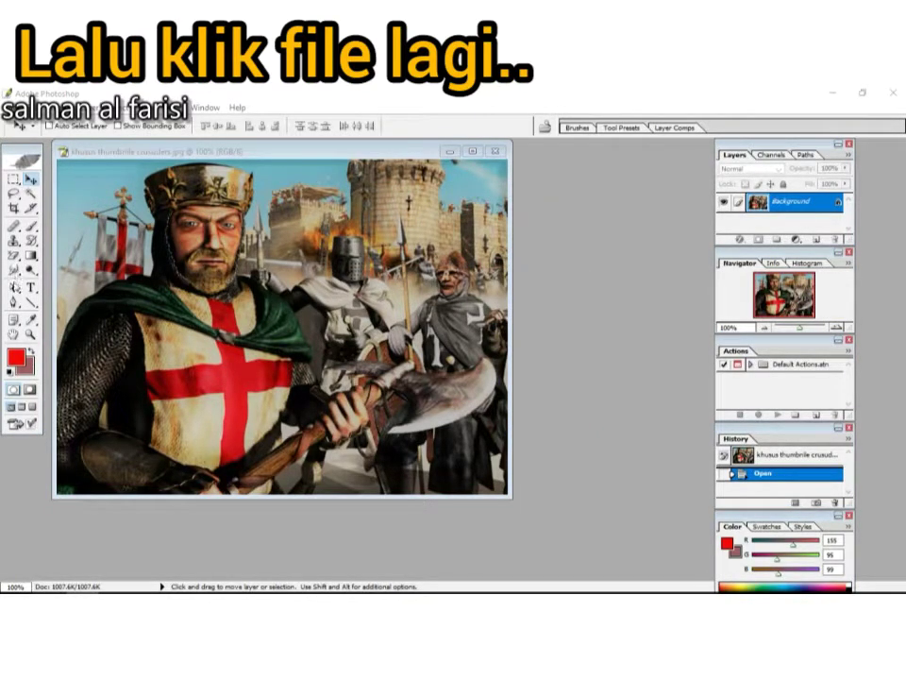
drag(248, 150, 383, 173)
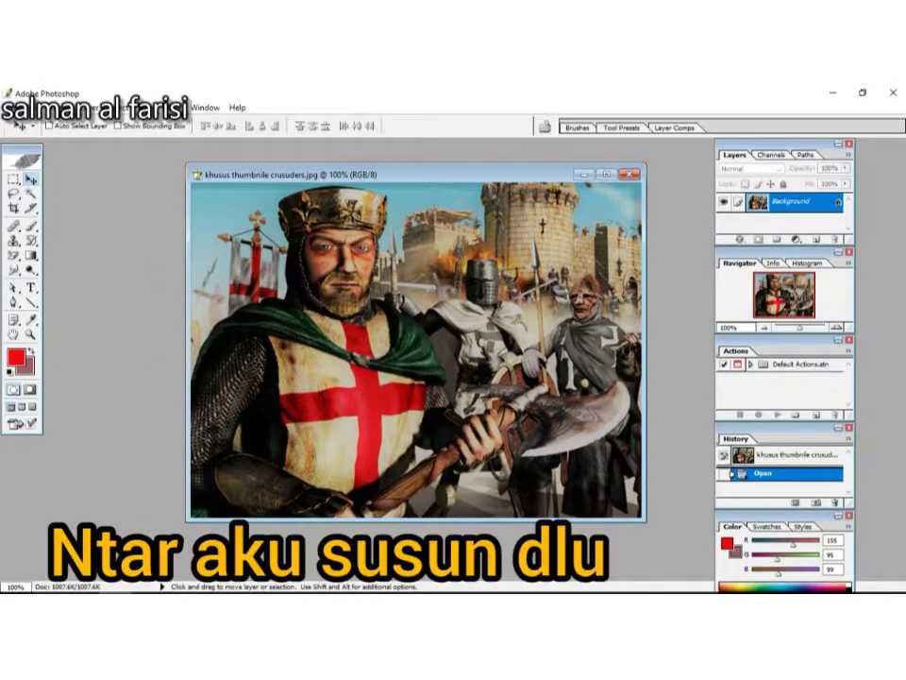
click(13, 108)
mouse_move(58, 108)
mouse_move(13, 107)
click(43, 140)
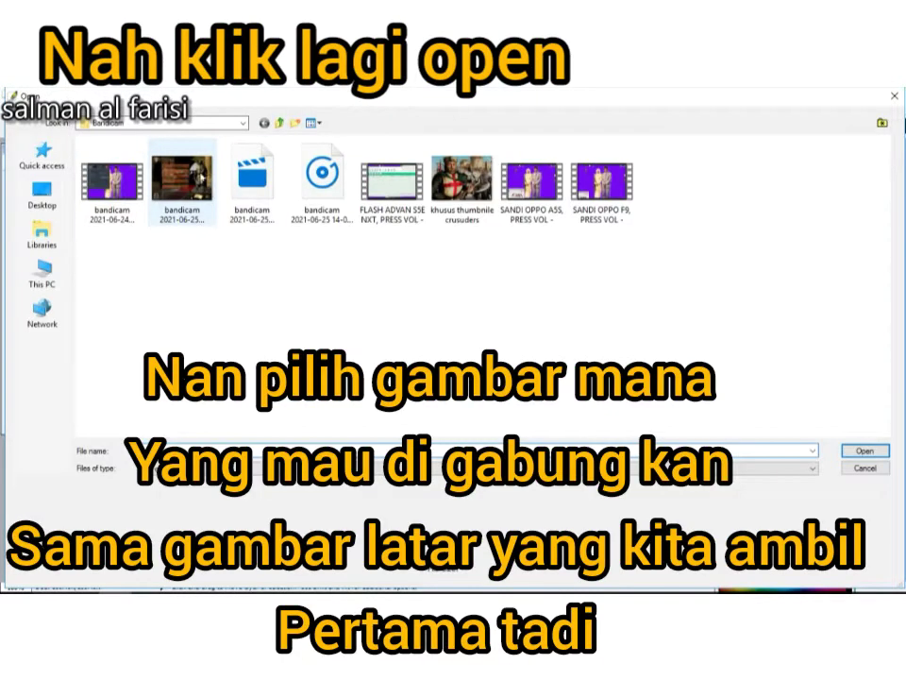
double_click(187, 185)
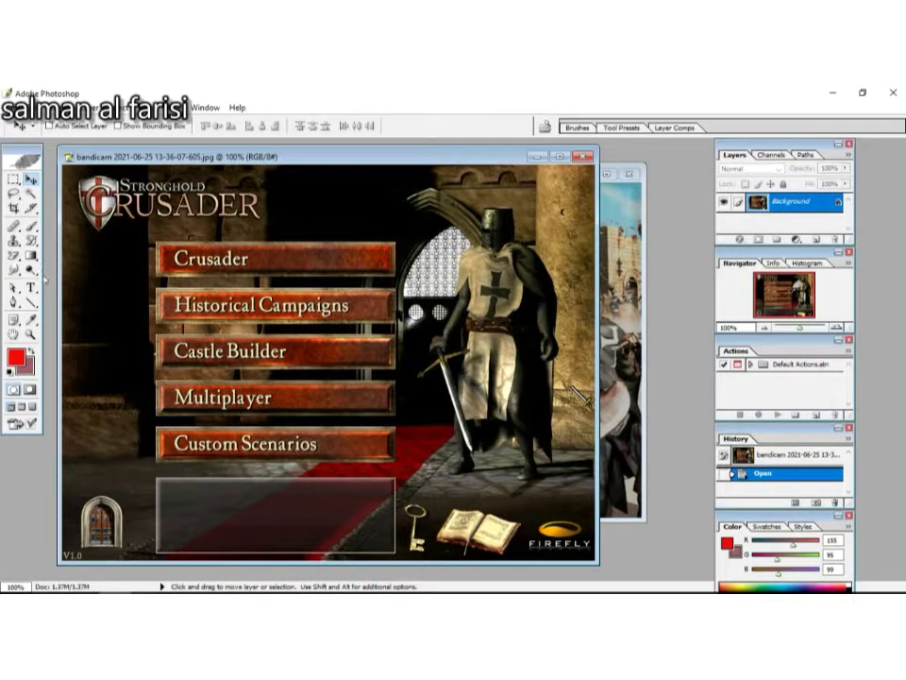
Step: Trace a closed Pen tool path around the standing knight and his sword at 300% zoom, starting from the foot beside the sword tip
click(837, 326)
drag(585, 396, 453, 435)
key(ctrl+plus)
scroll(450, 438, up, 5)
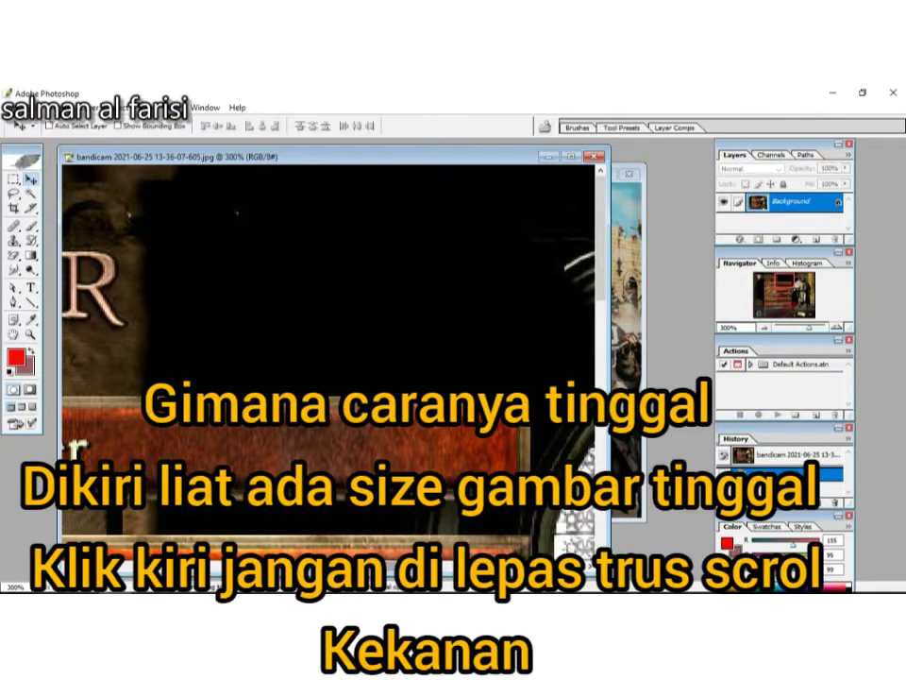
scroll(330, 350, right, 1)
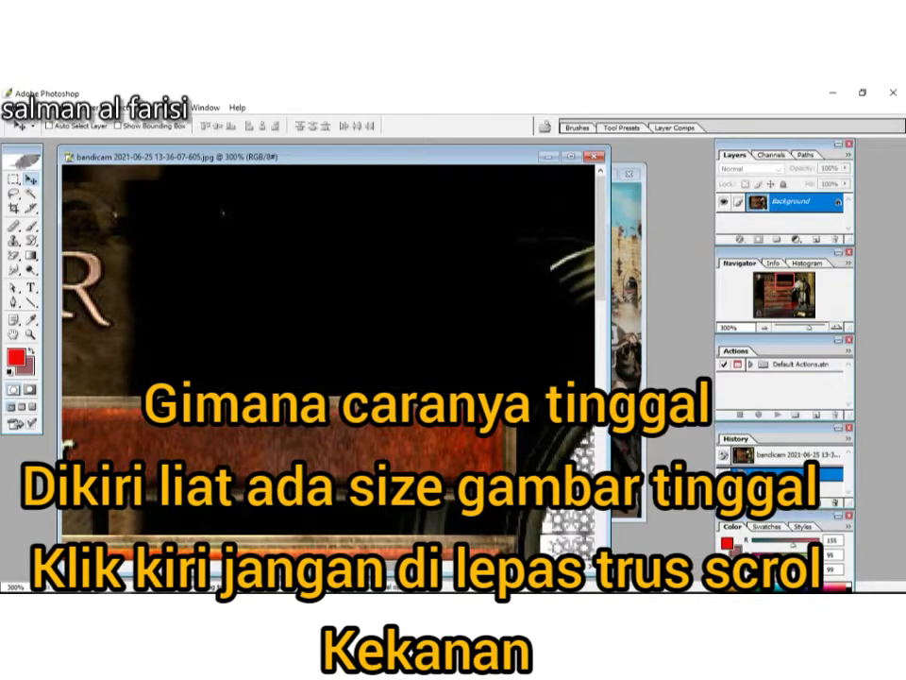
scroll(331, 364, right, 10)
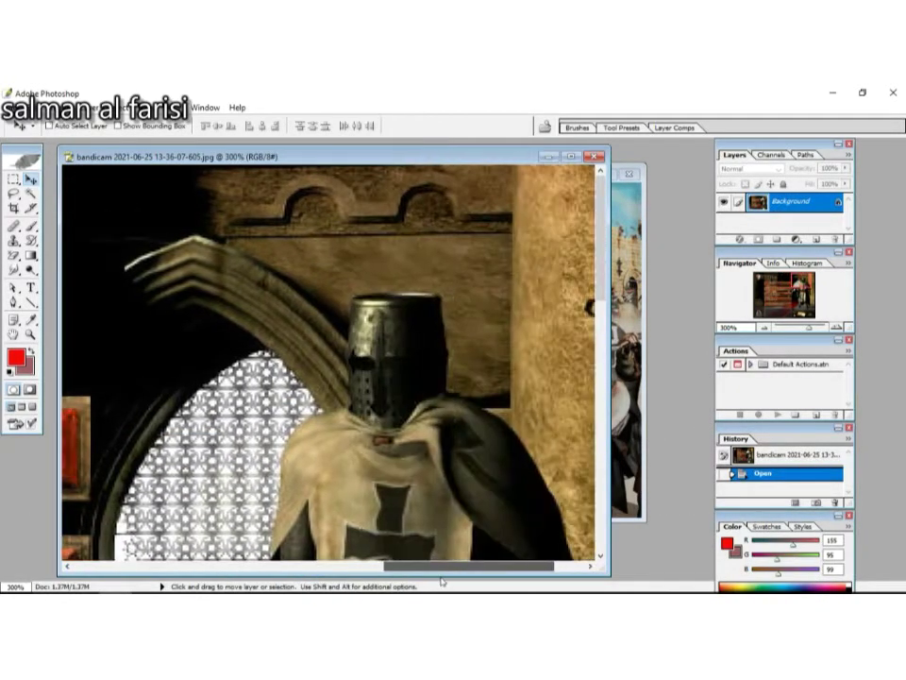
scroll(455, 534, down, 10)
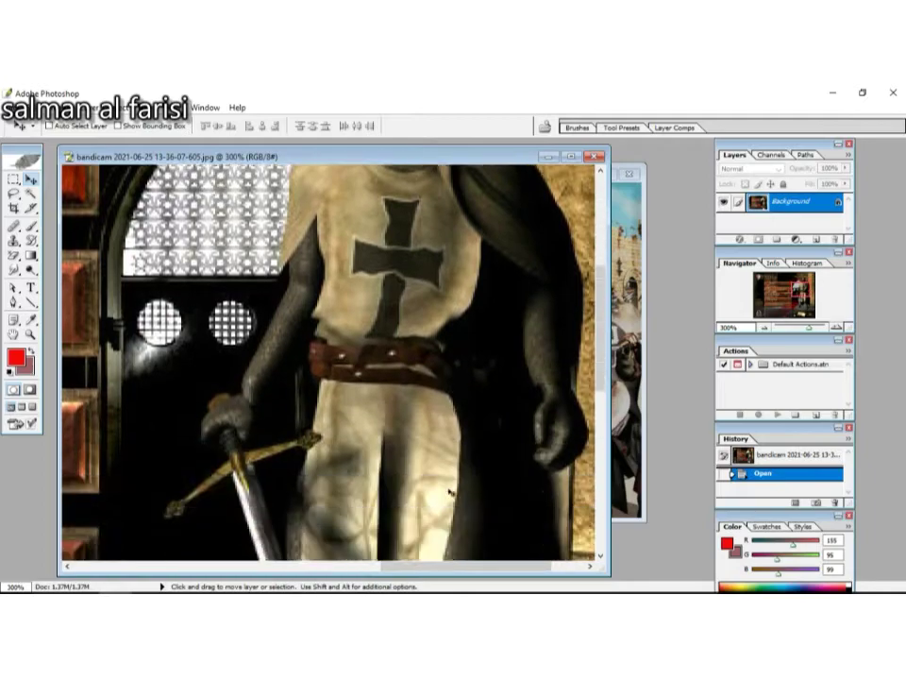
scroll(449, 501, down, 6)
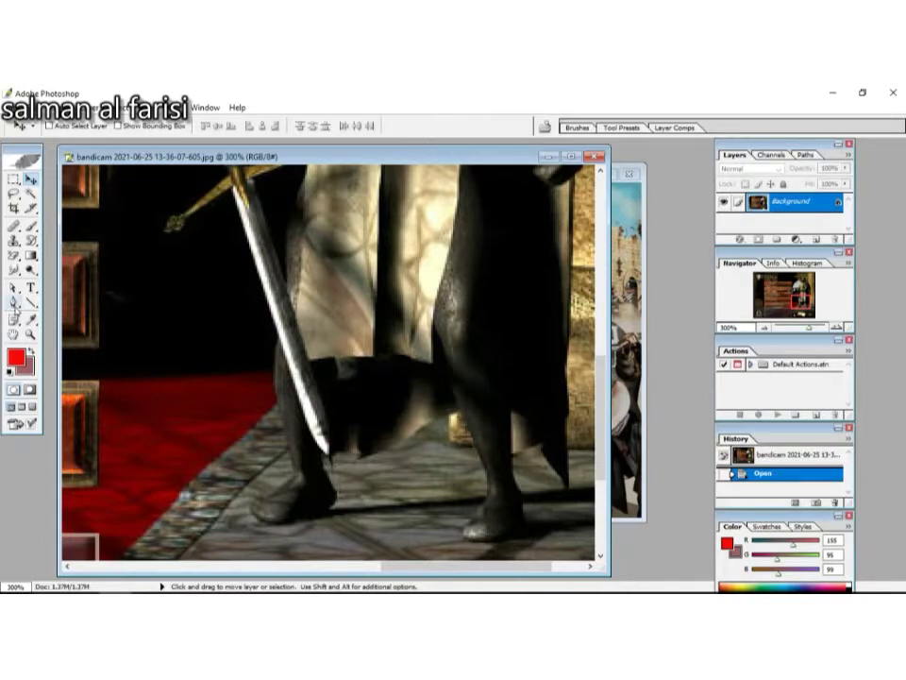
click(14, 302)
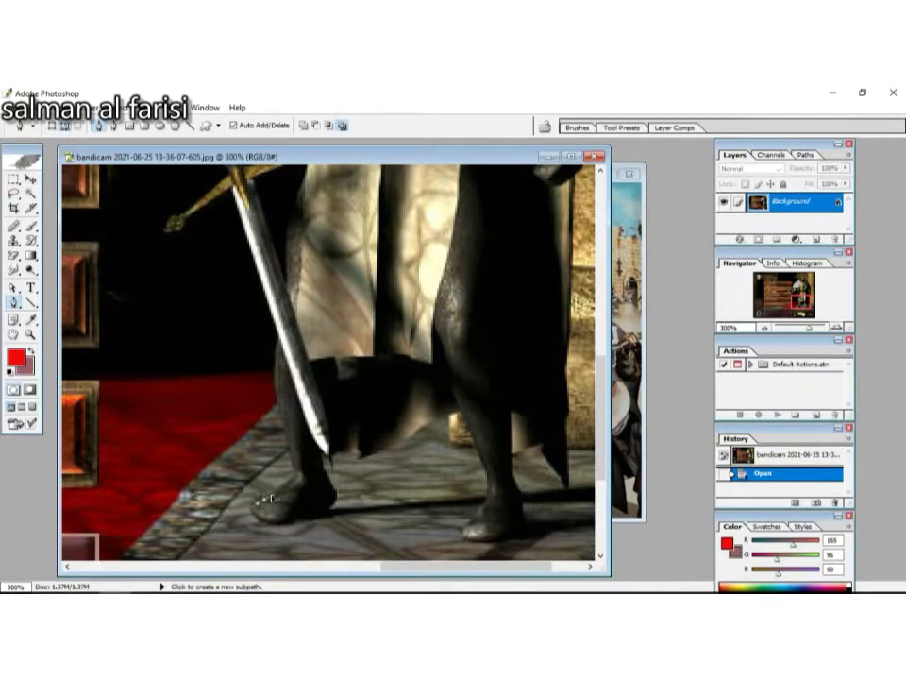
click(269, 499)
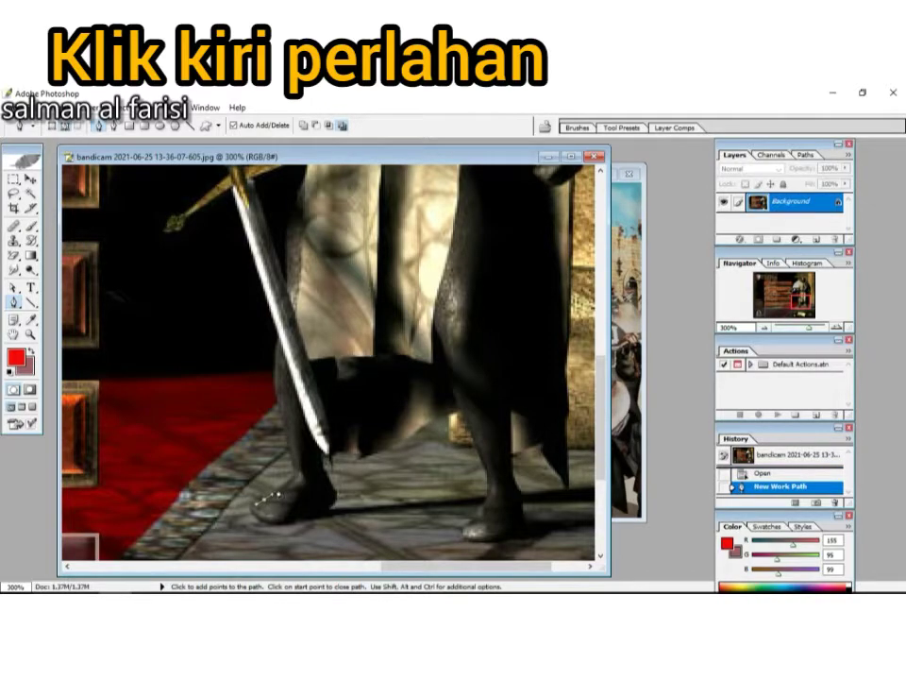
click(280, 490)
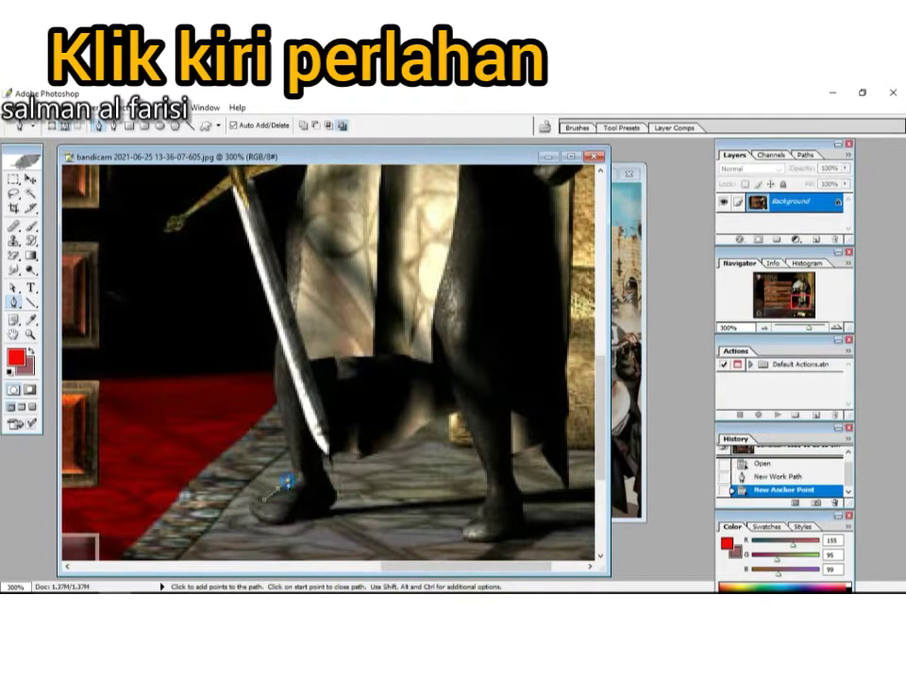
click(287, 477)
click(290, 470)
click(284, 444)
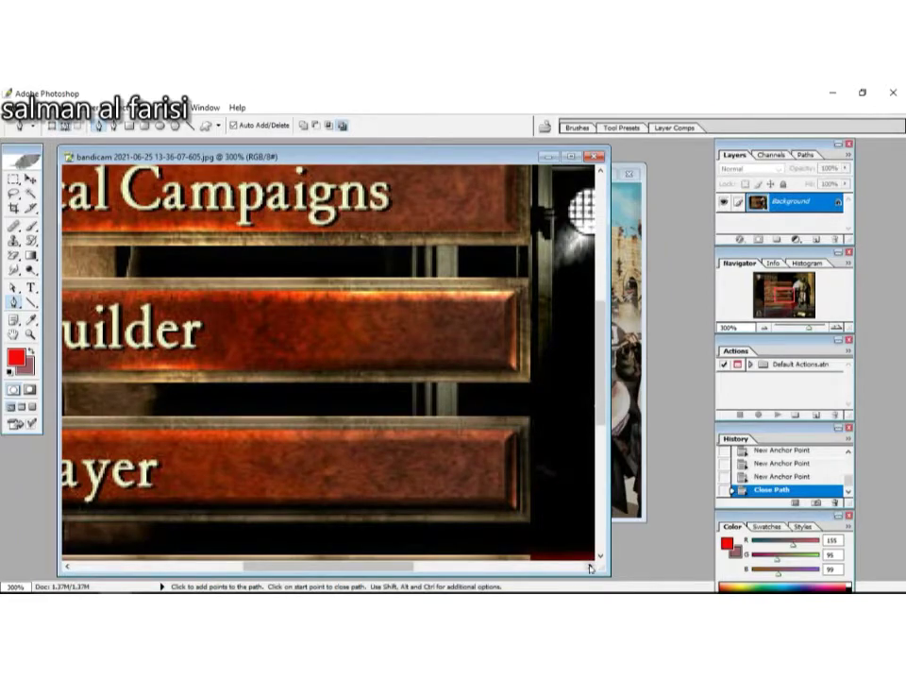
Step: Make a new anti-aliased selection from the closed path around the knight
click(590, 566)
drag(590, 566, 590, 566)
drag(424, 565, 495, 566)
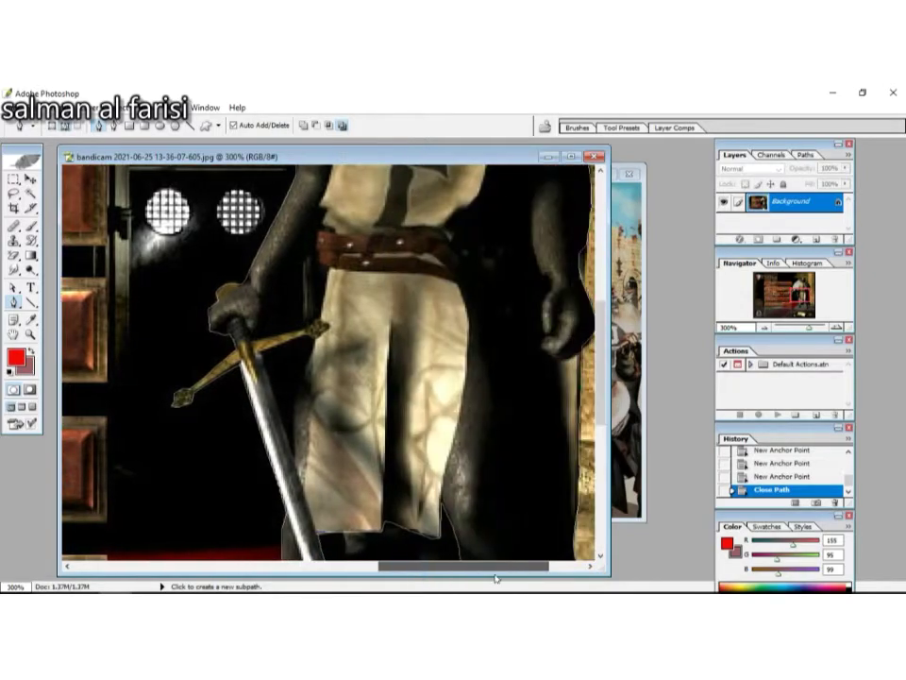
click(775, 331)
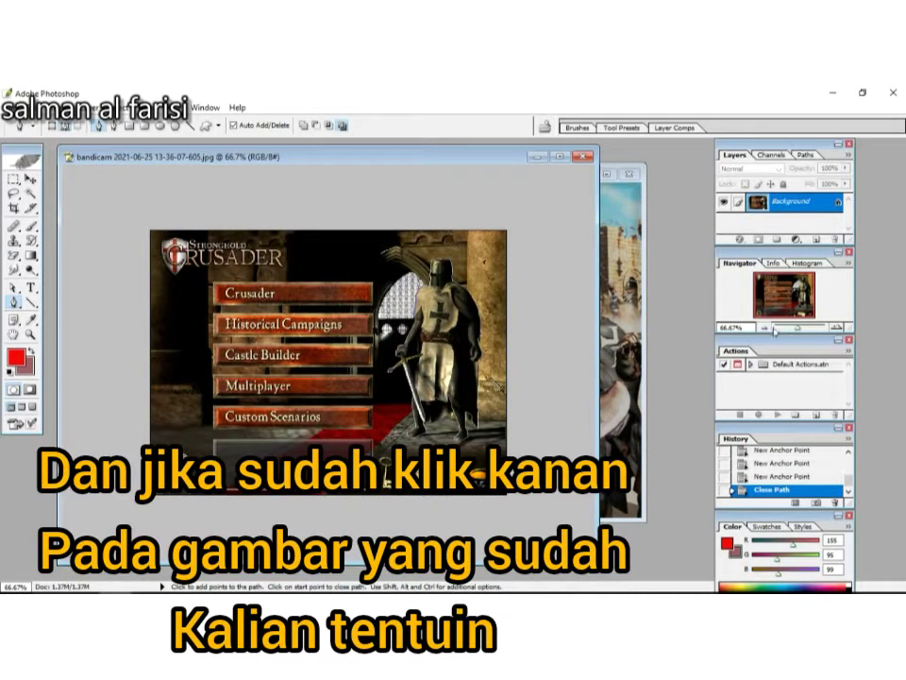
click(837, 328)
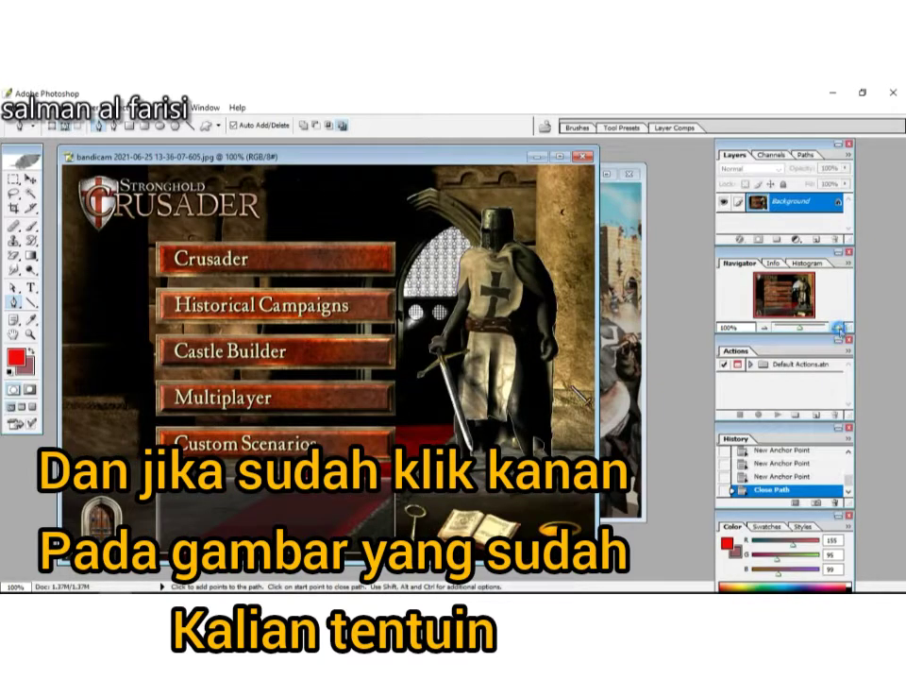
click(836, 327)
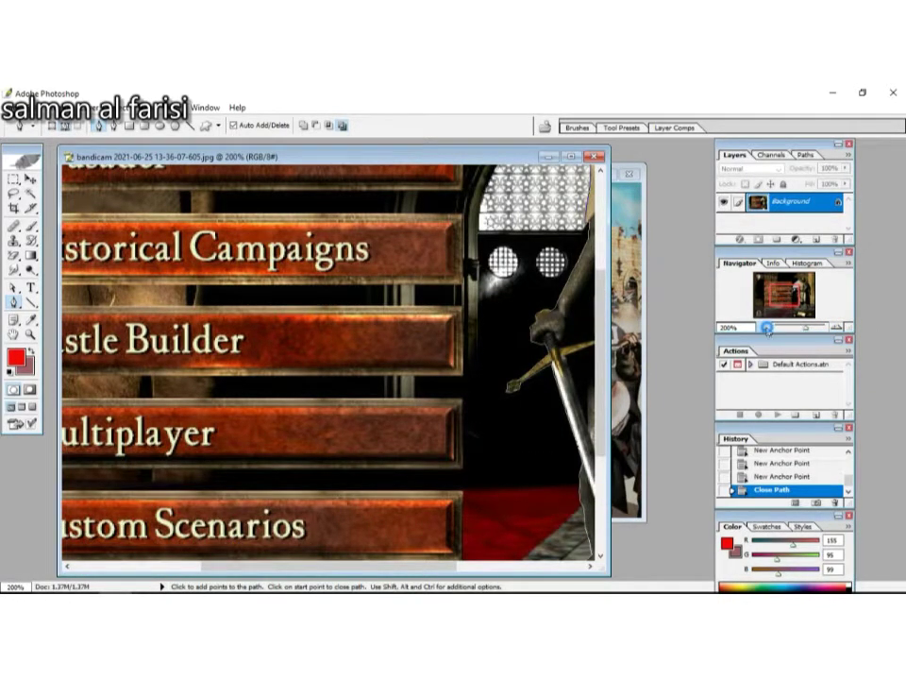
key(ctrl+minus)
key(ctrl+minus)
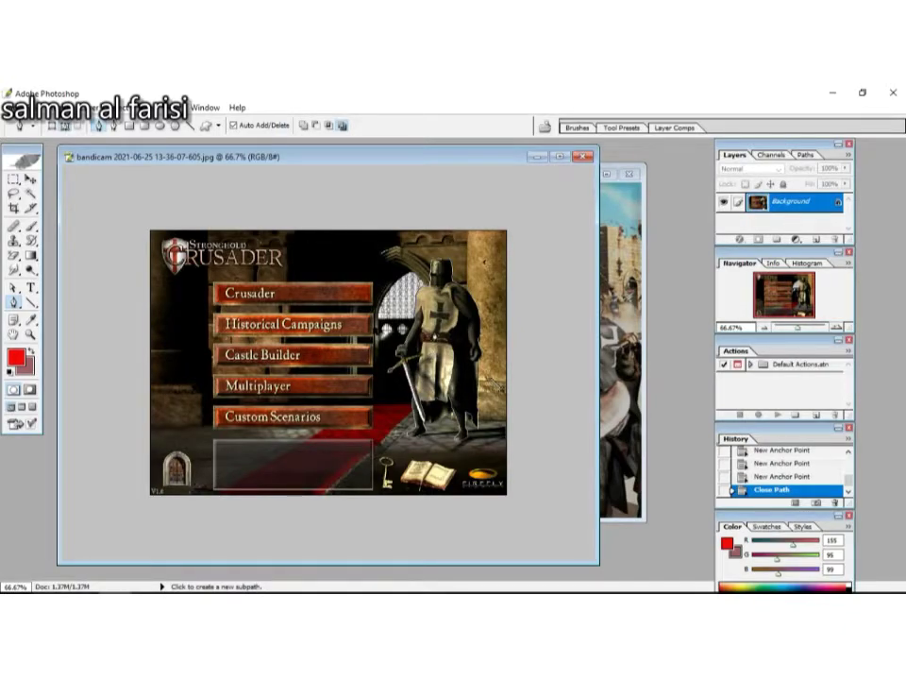
right_click(436, 335)
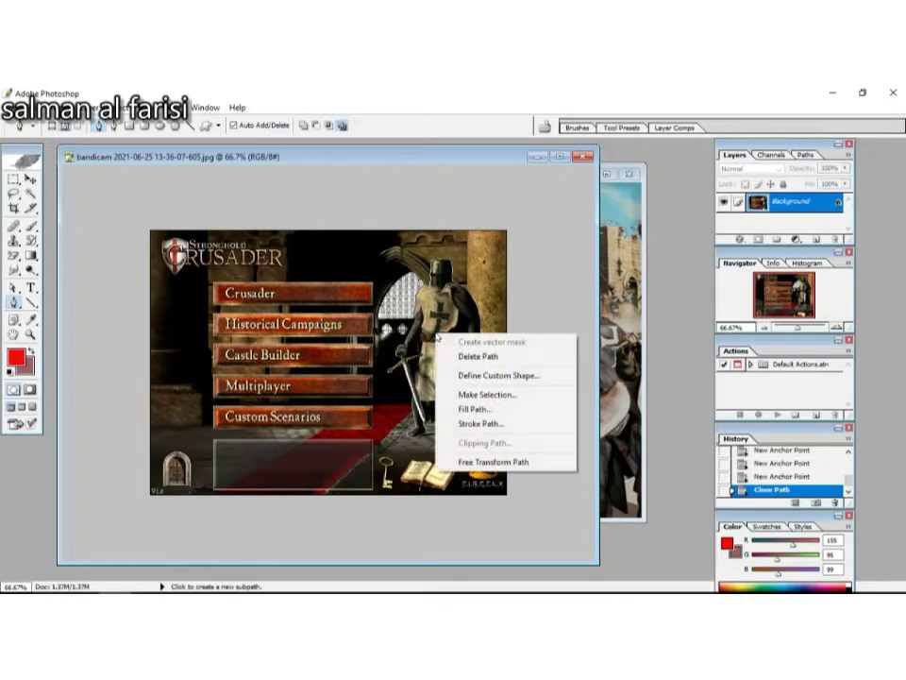
click(494, 396)
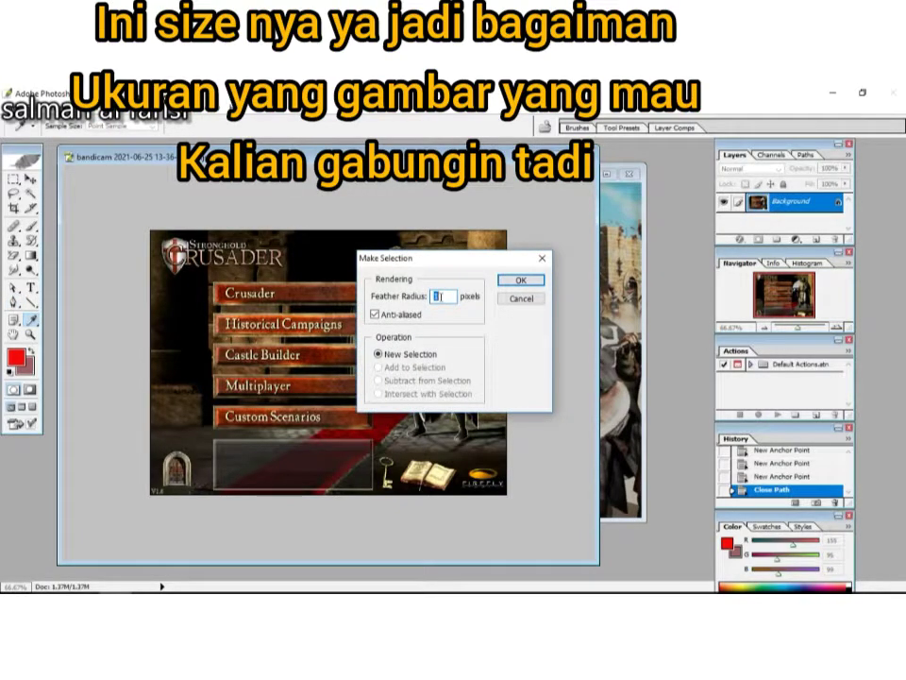
click(521, 280)
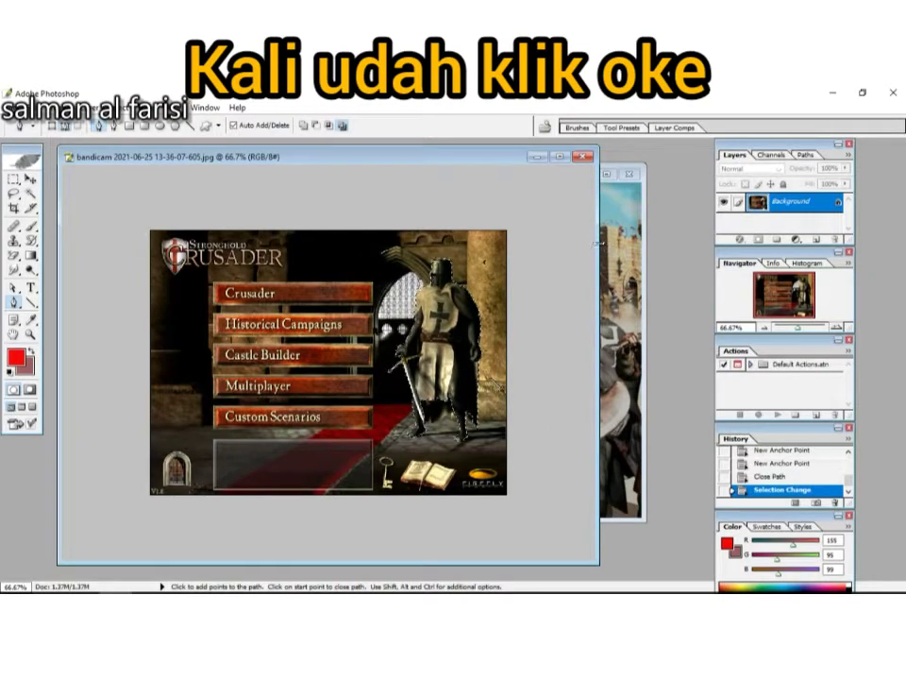
click(518, 257)
double_click(518, 258)
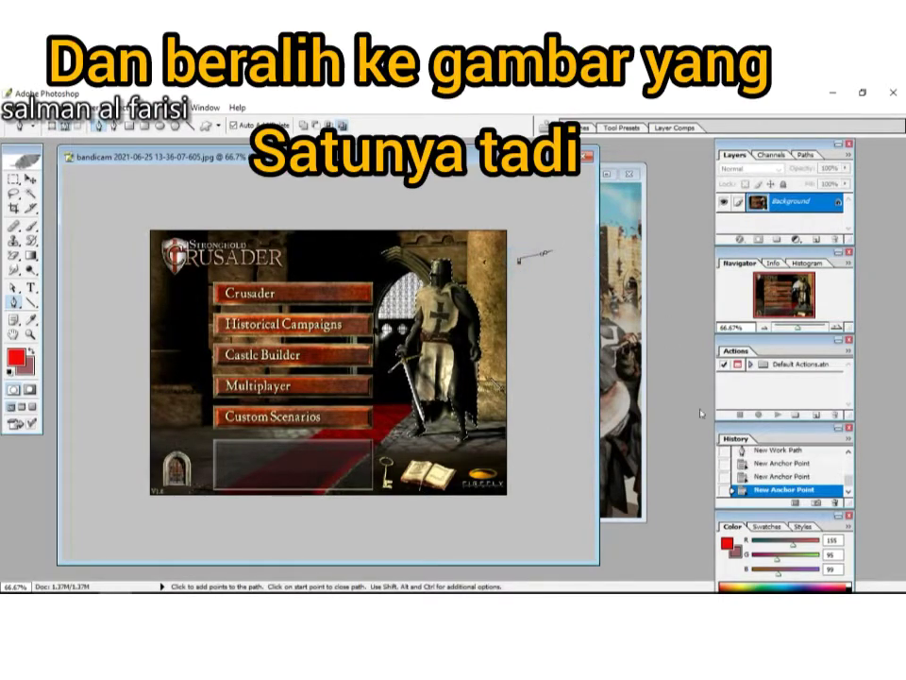
click(836, 504)
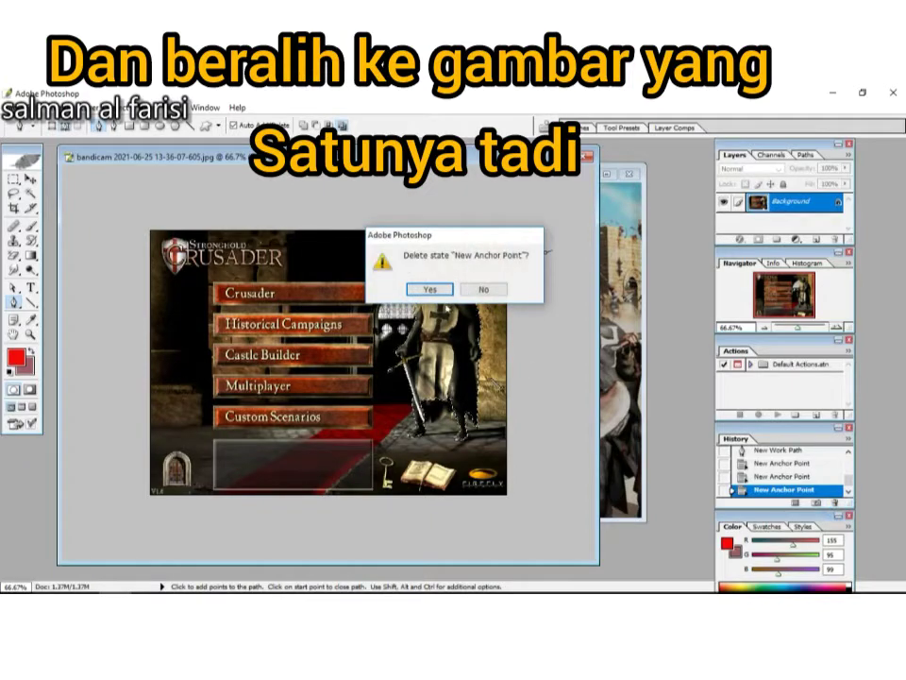
click(429, 289)
click(835, 504)
click(430, 290)
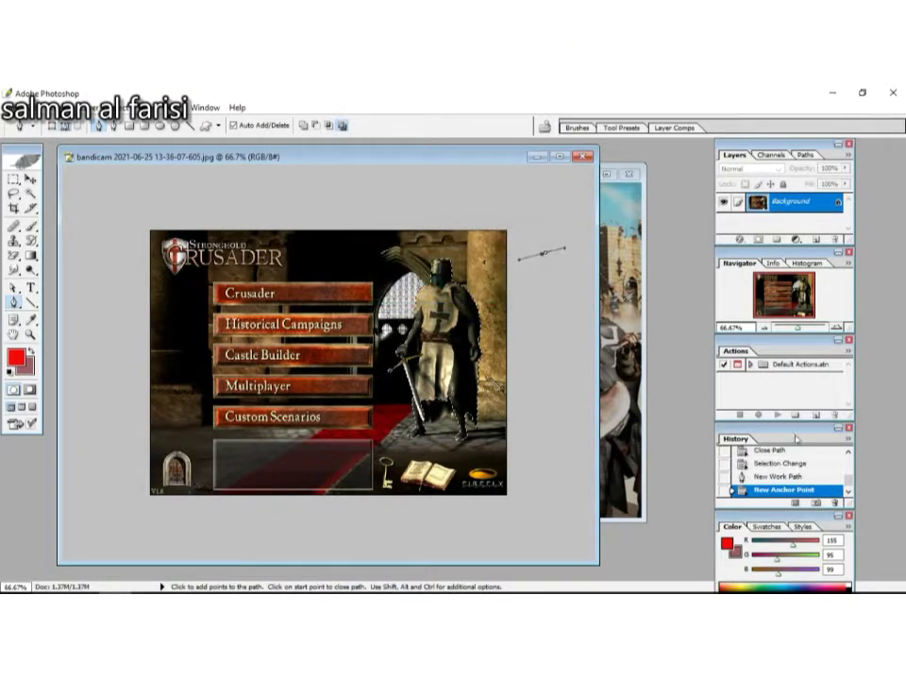
click(835, 504)
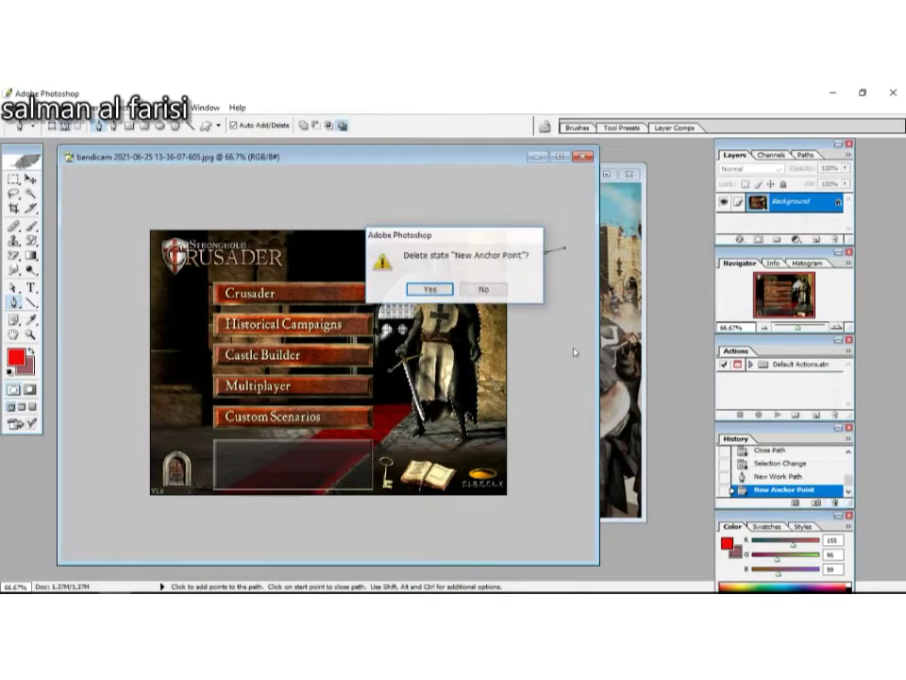
click(430, 290)
click(843, 502)
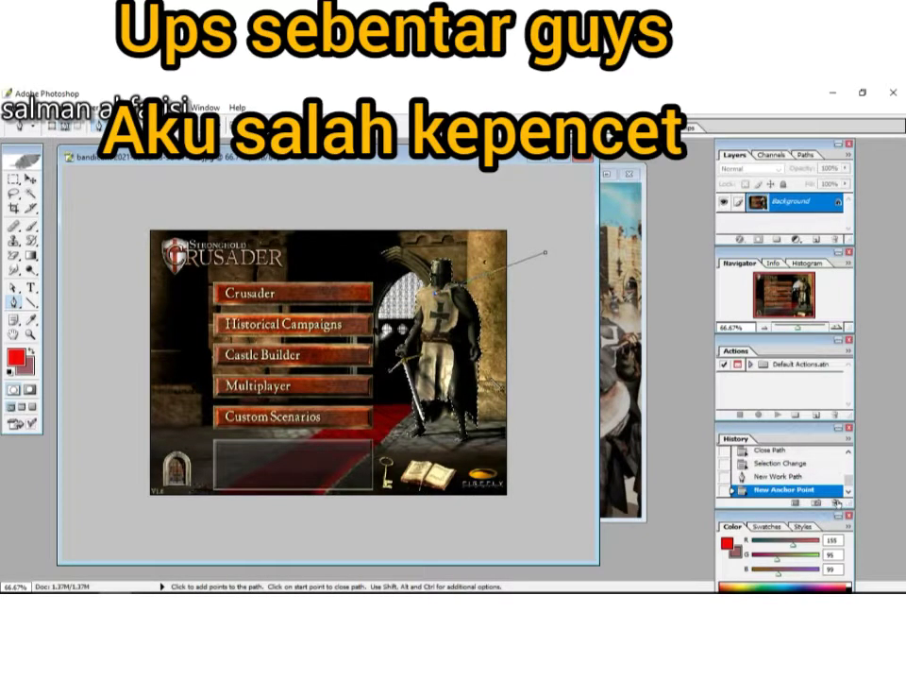
click(442, 292)
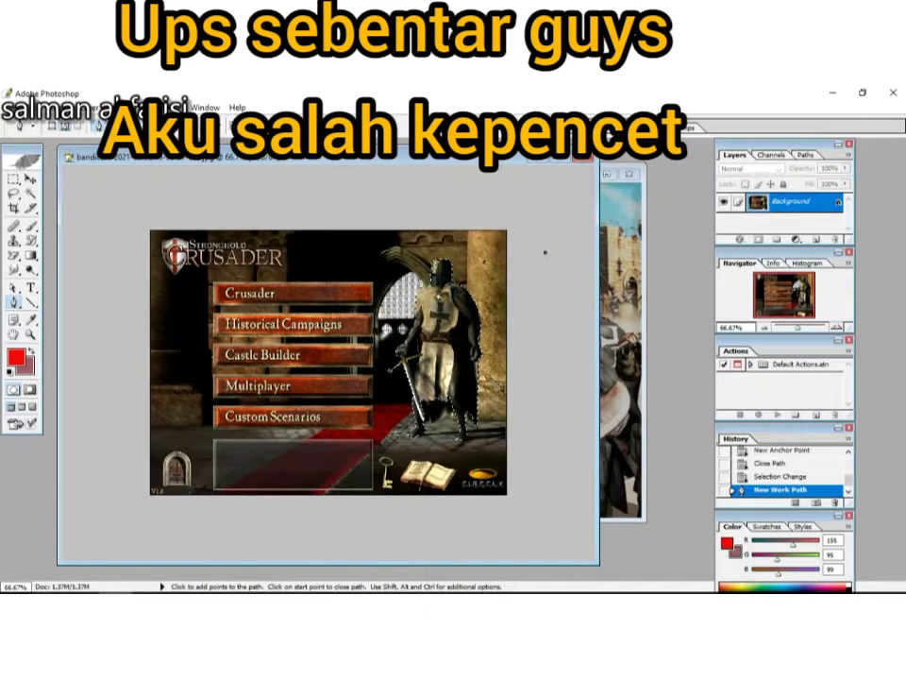
key(a)
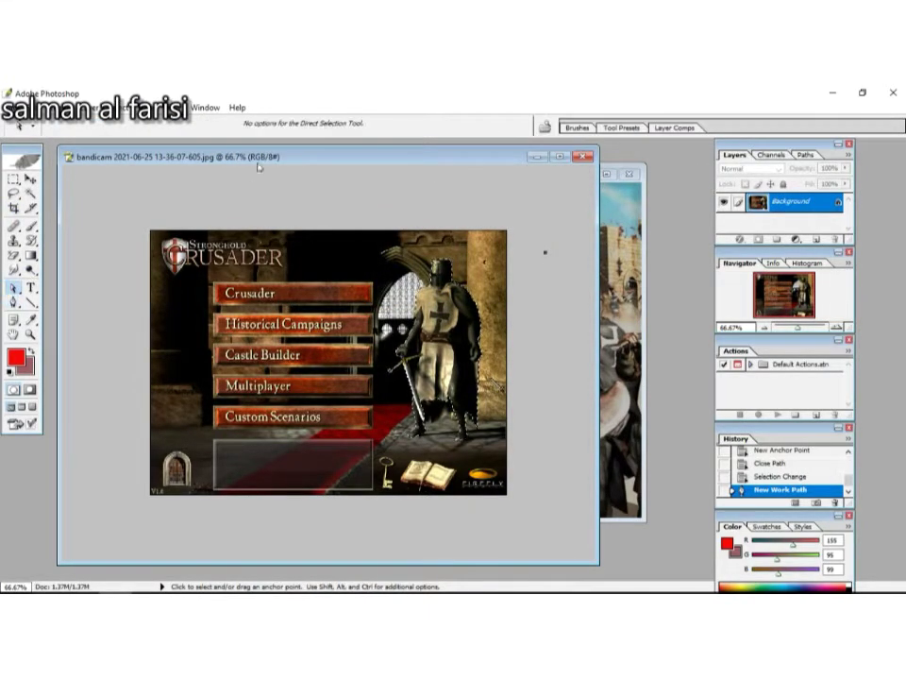
Step: Move the selected knight from the menu screenshot into the crusader image and place him to the right of the king
drag(299, 156, 21, 148)
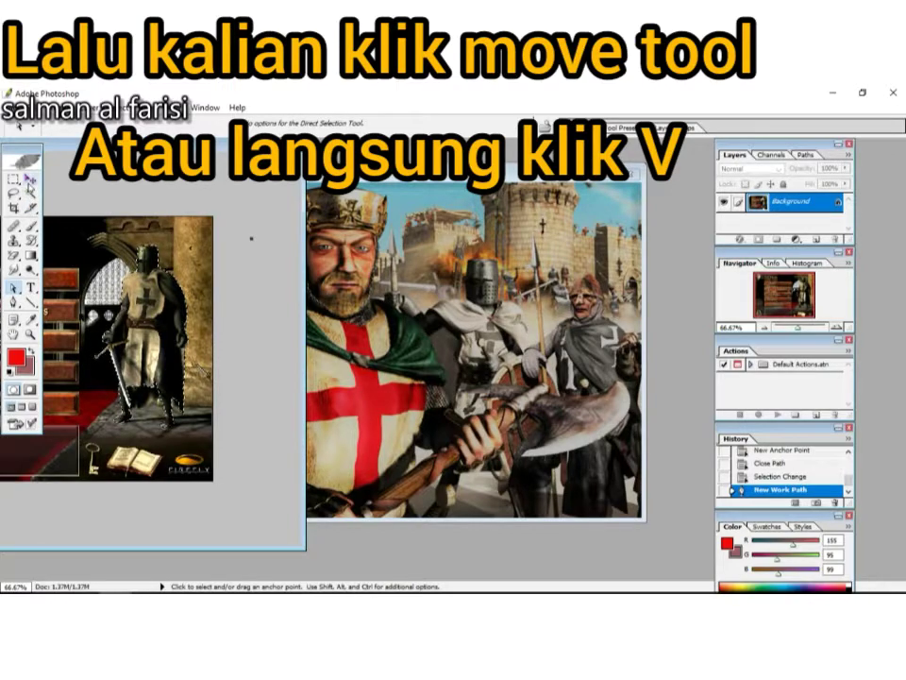
click(31, 178)
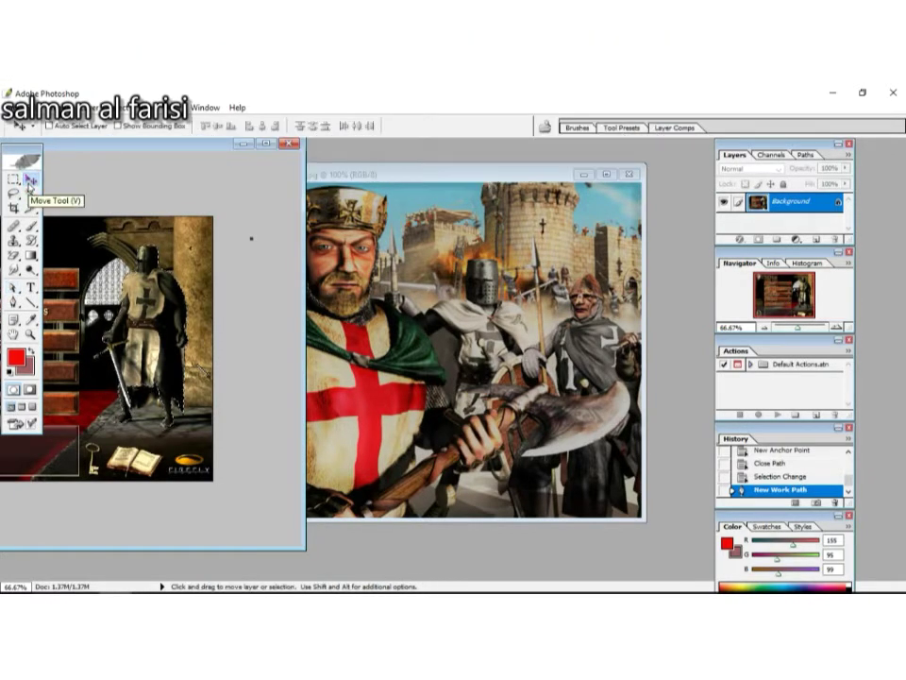
drag(142, 312, 384, 357)
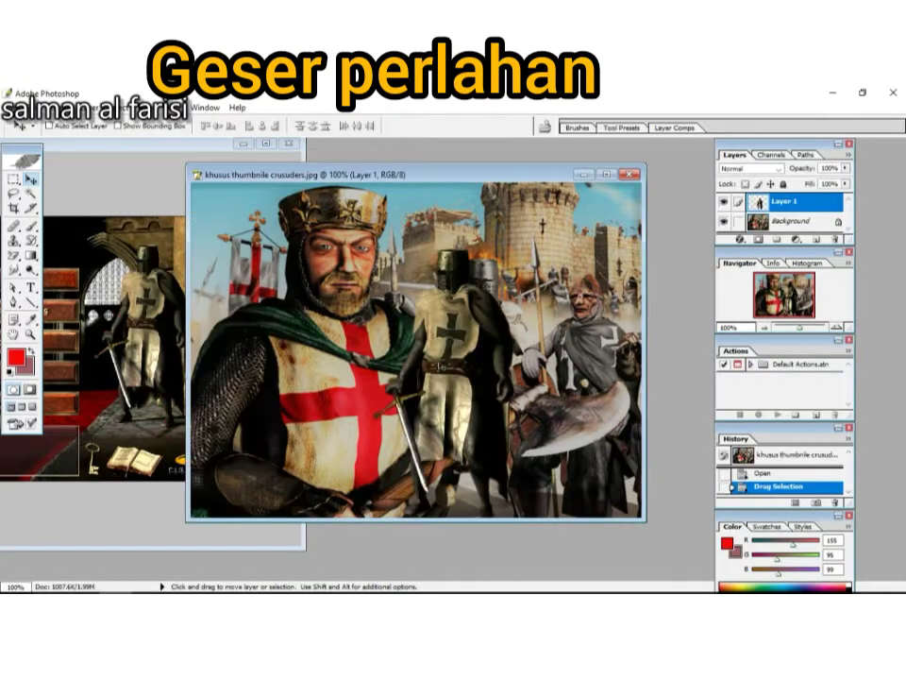
drag(384, 357, 429, 360)
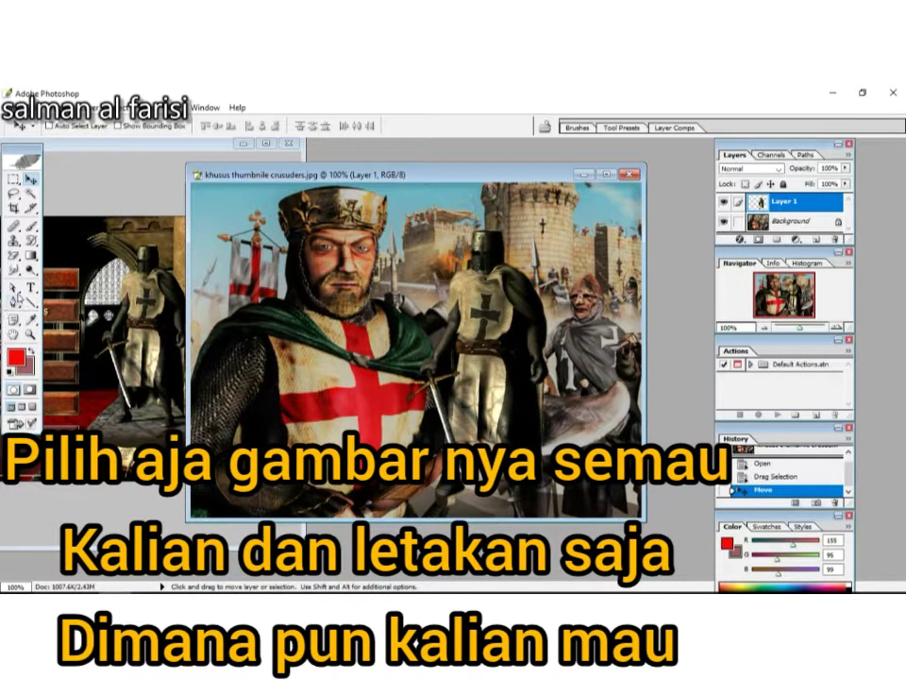
Step: Reposition the crusader image window and enlarge it so that empty canvas space surrounds the whole picture
click(13, 287)
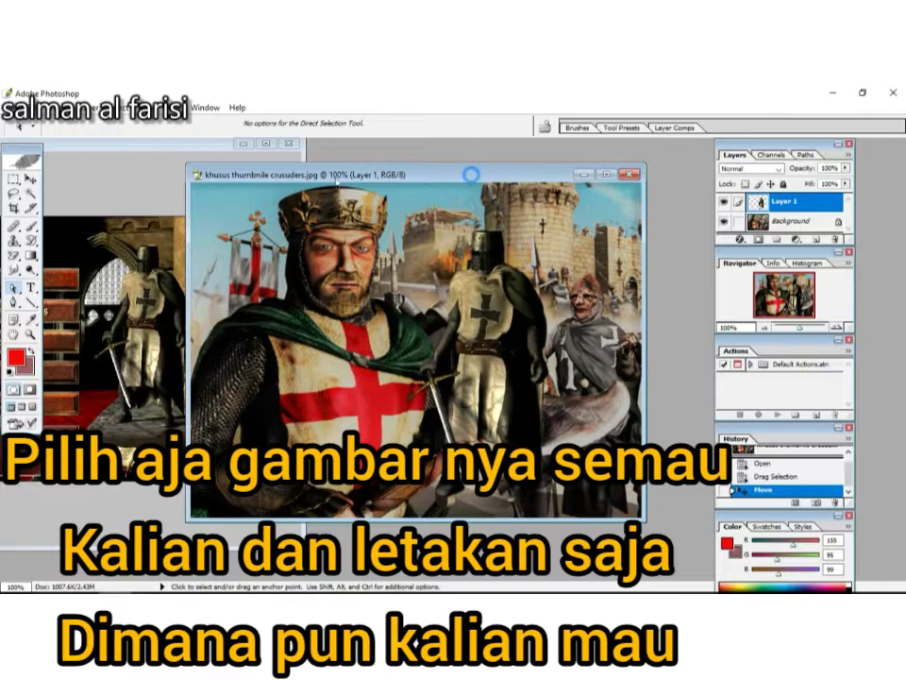
drag(318, 177, 198, 167)
drag(527, 286, 695, 286)
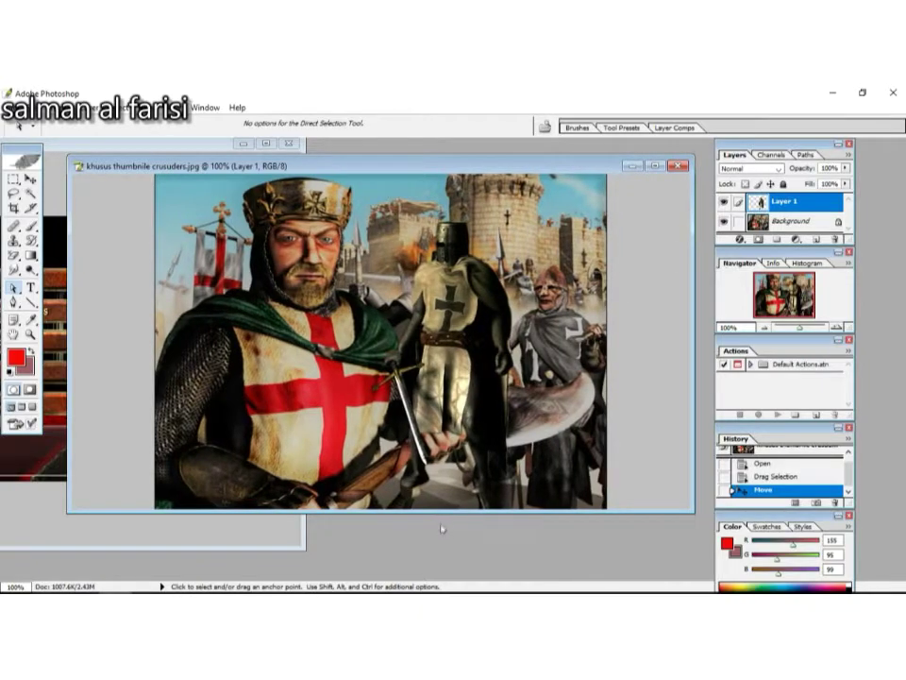
drag(440, 513, 440, 579)
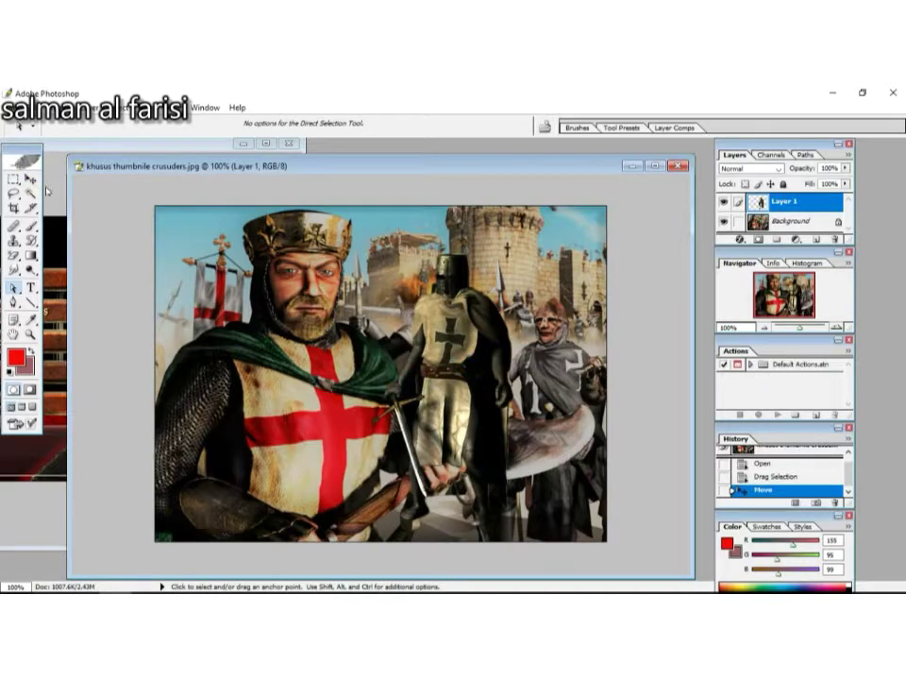
Step: Move the knight layer down and to the picture's right edge, beside the helmeted soldier in the background
click(31, 178)
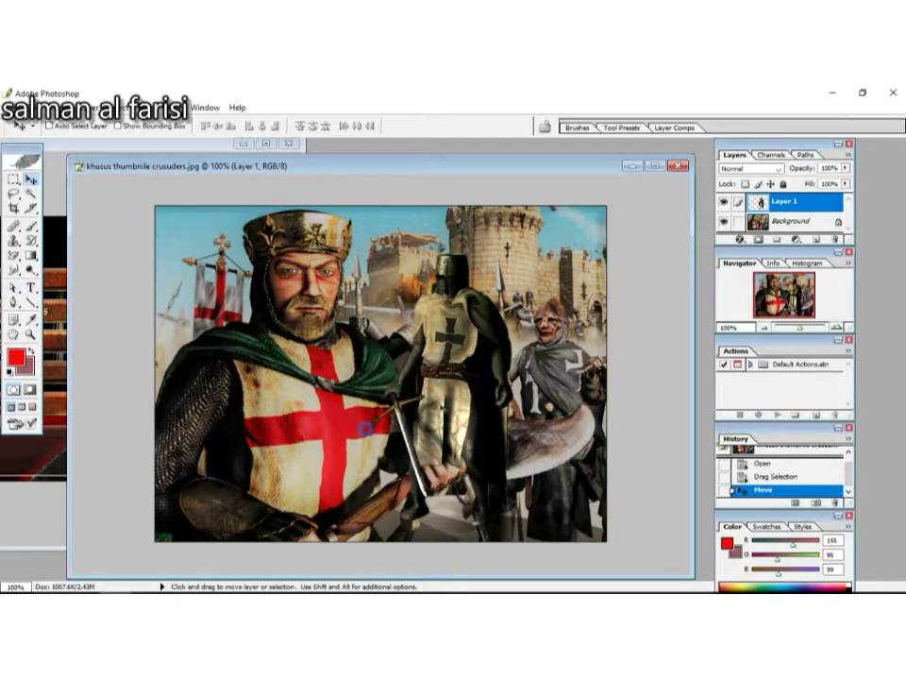
drag(276, 321, 302, 317)
drag(472, 377, 444, 416)
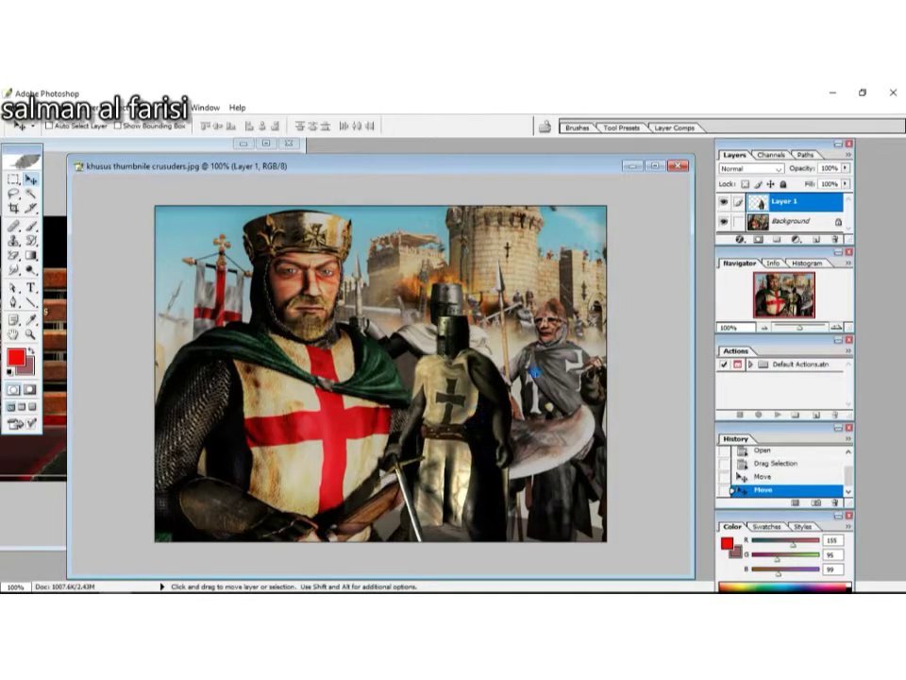
drag(458, 416, 553, 417)
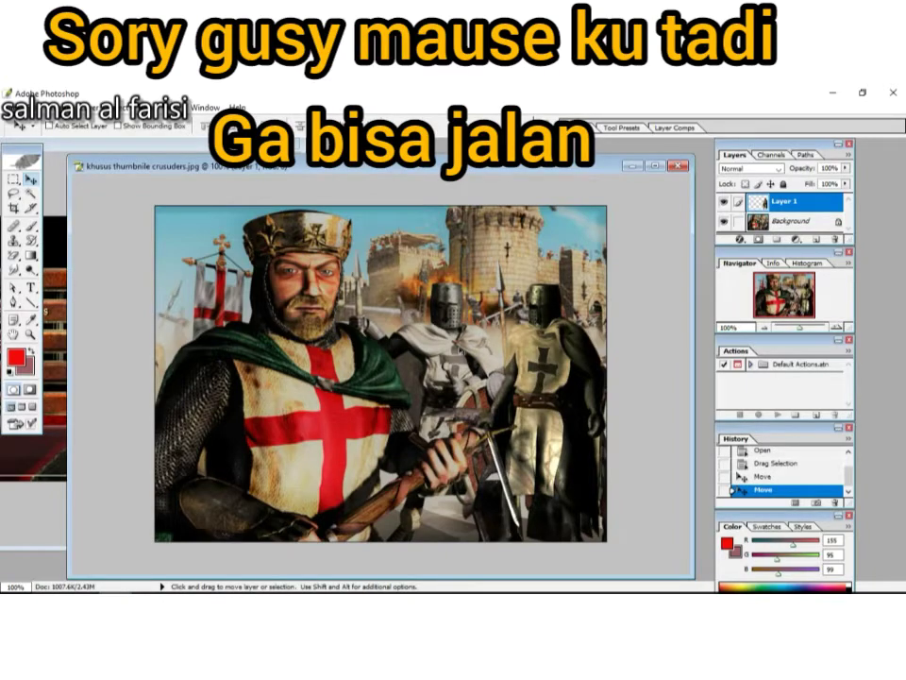
Step: Add the red 72 pt text "vs" and move it onto the helmeted soldier's chest between the king and the knight
key(alt+f)
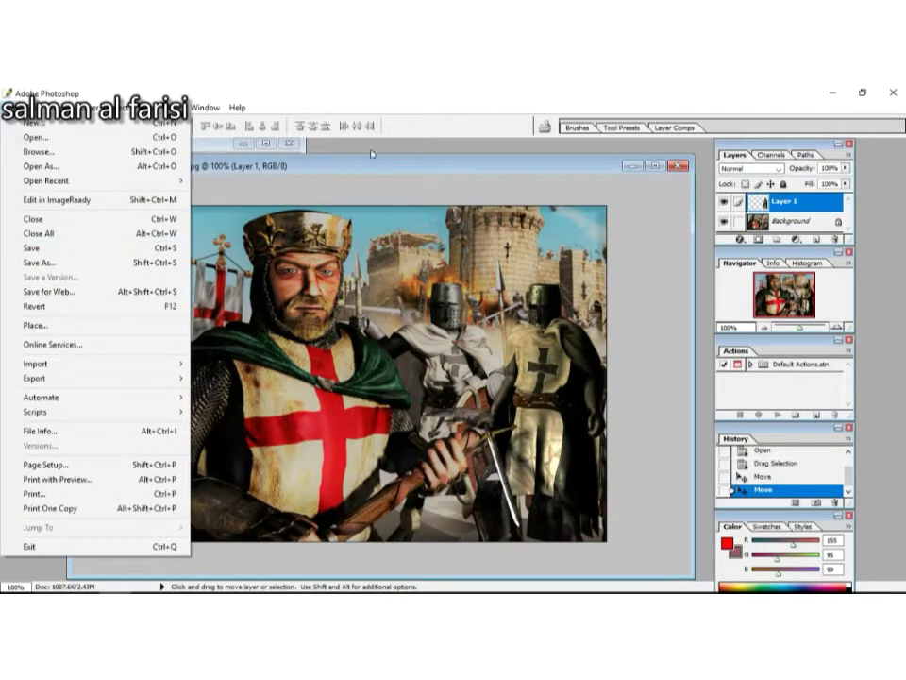
click(135, 249)
key(t)
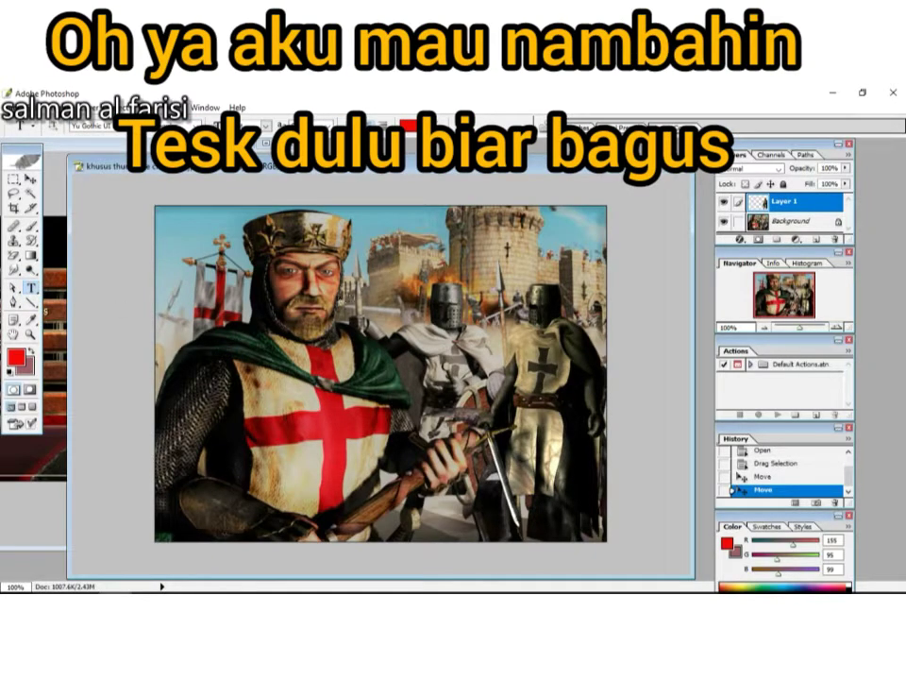
click(340, 230)
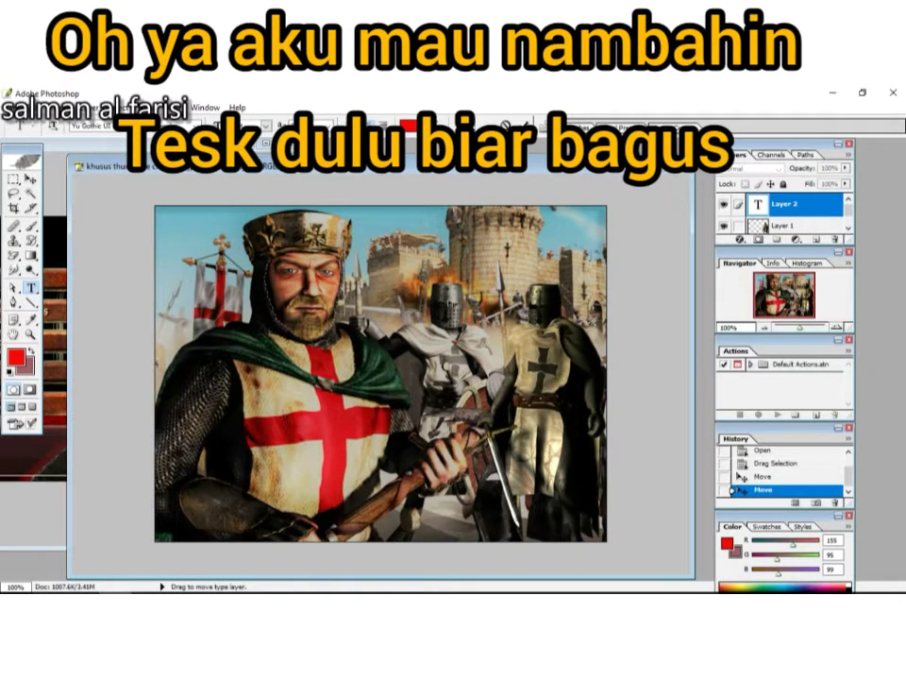
text(VS)
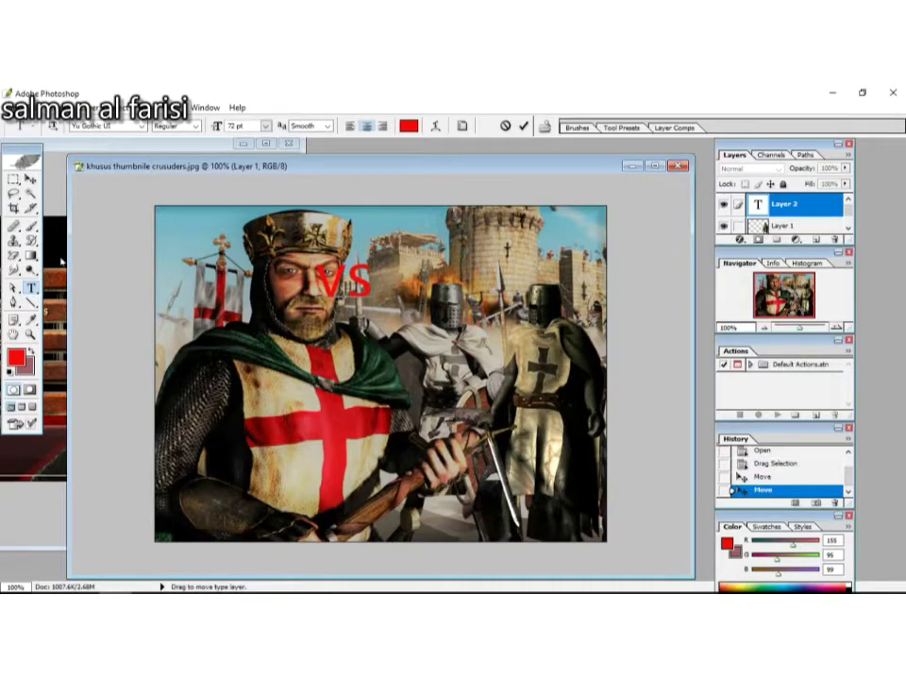
click(31, 179)
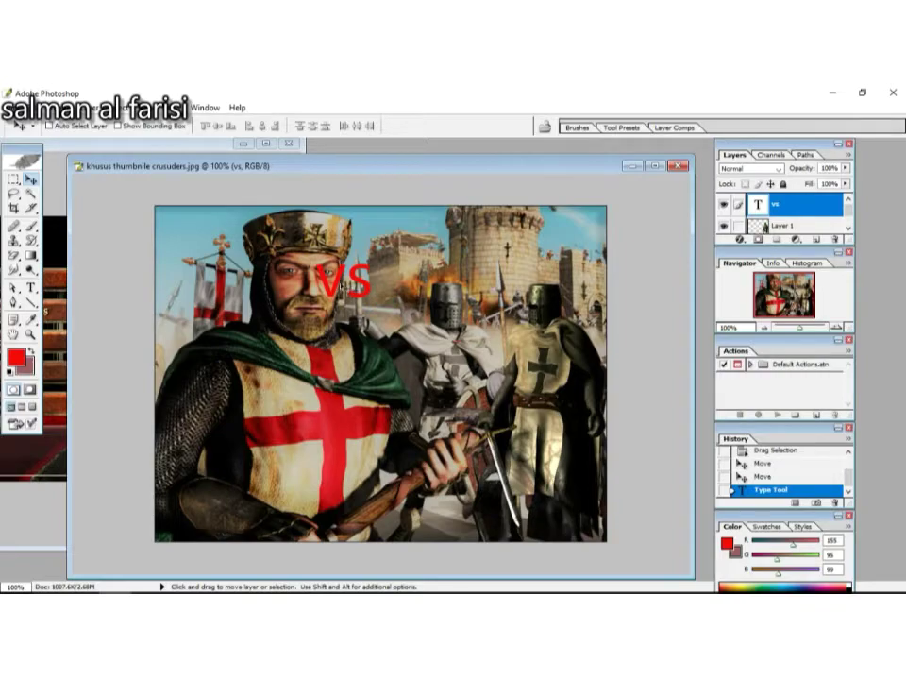
drag(255, 213, 345, 279)
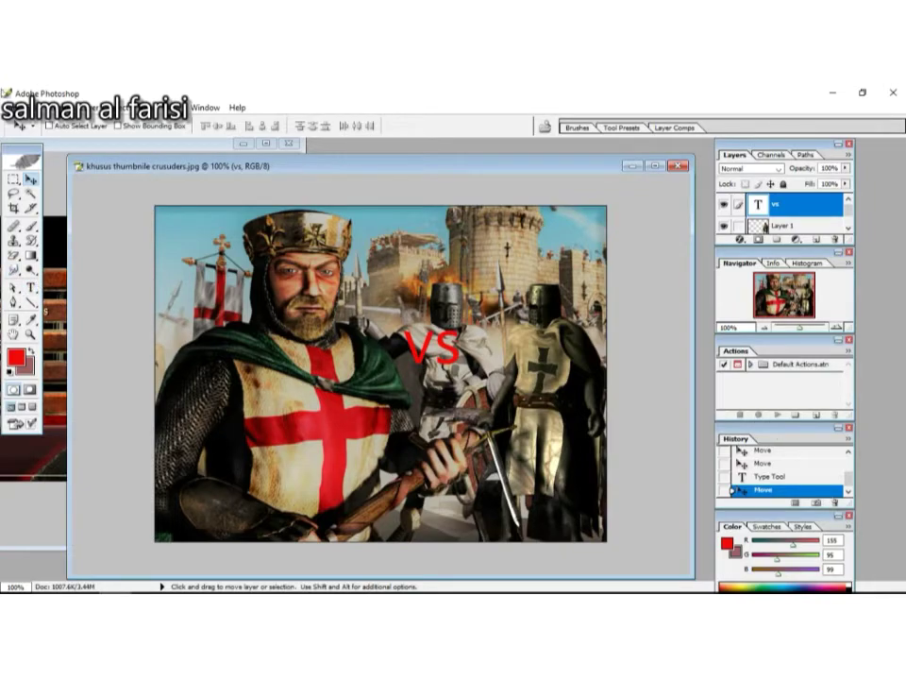
Step: Start saving the combined image and name the file TOTURIAL in capital letters
click(19, 107)
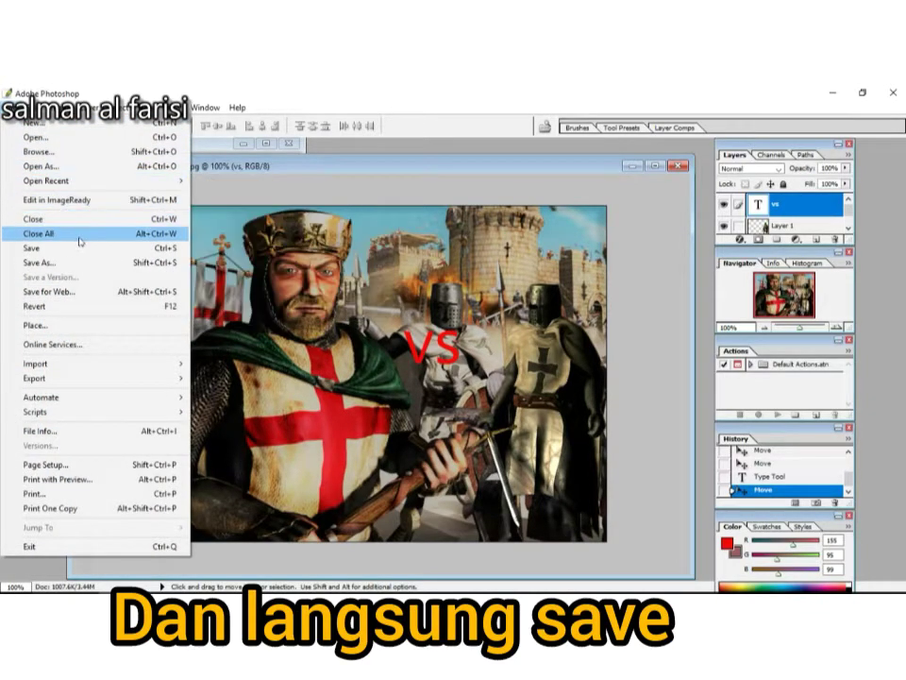
click(79, 246)
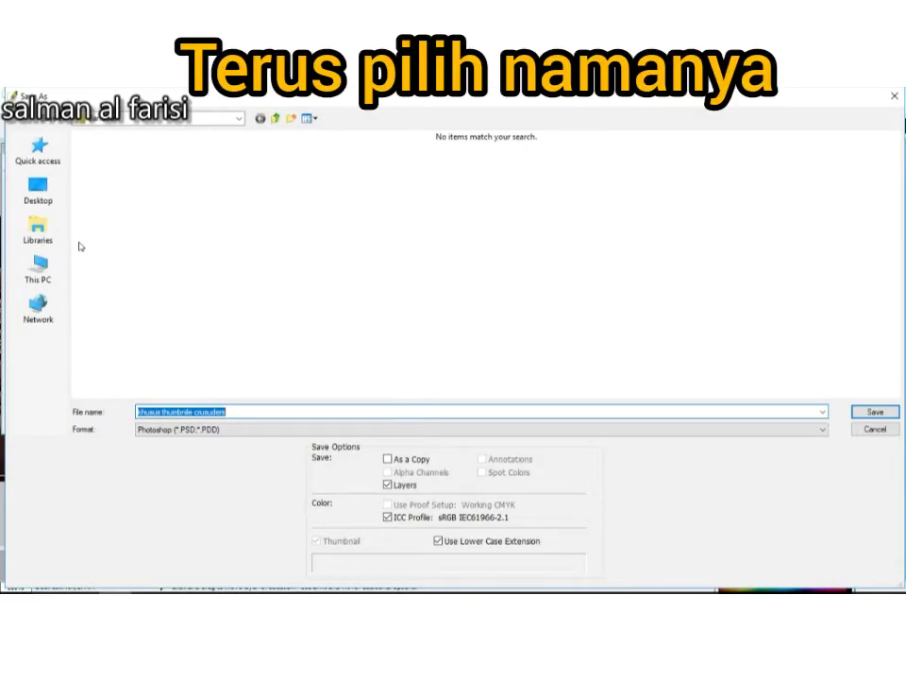
key(BackSpace)
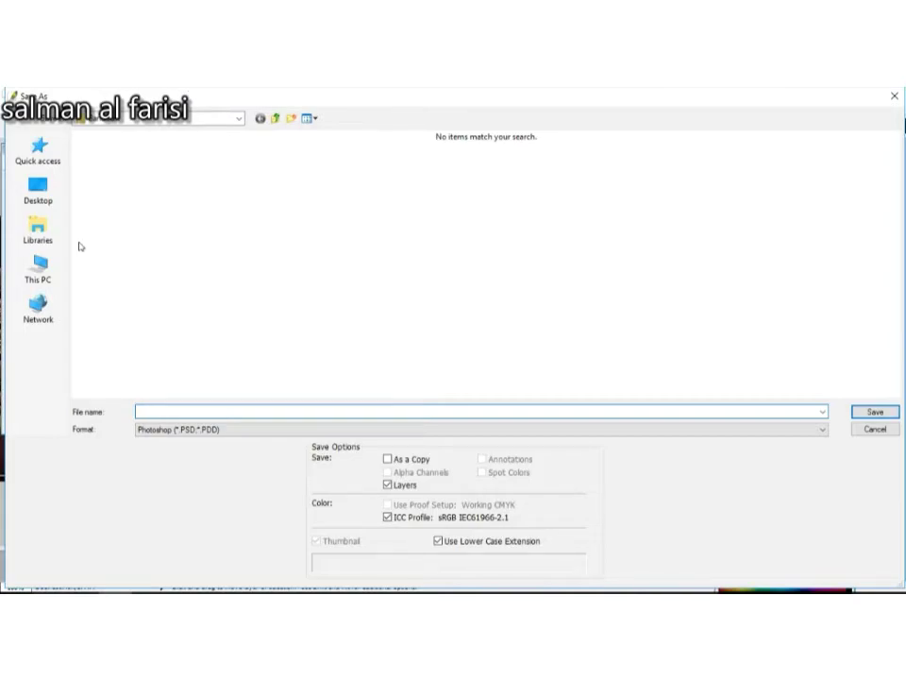
text(t)
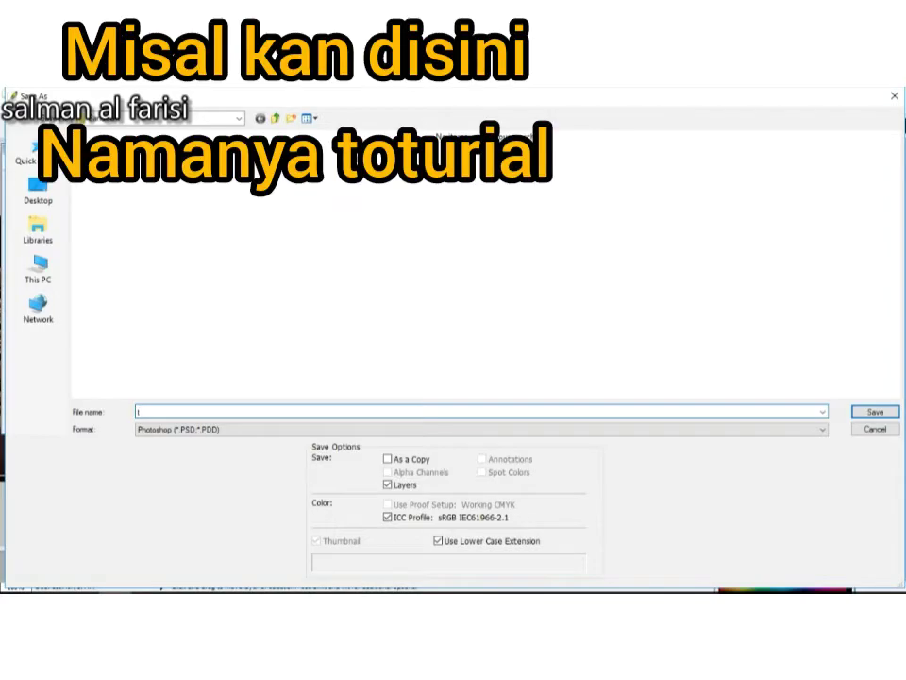
text(oturial)
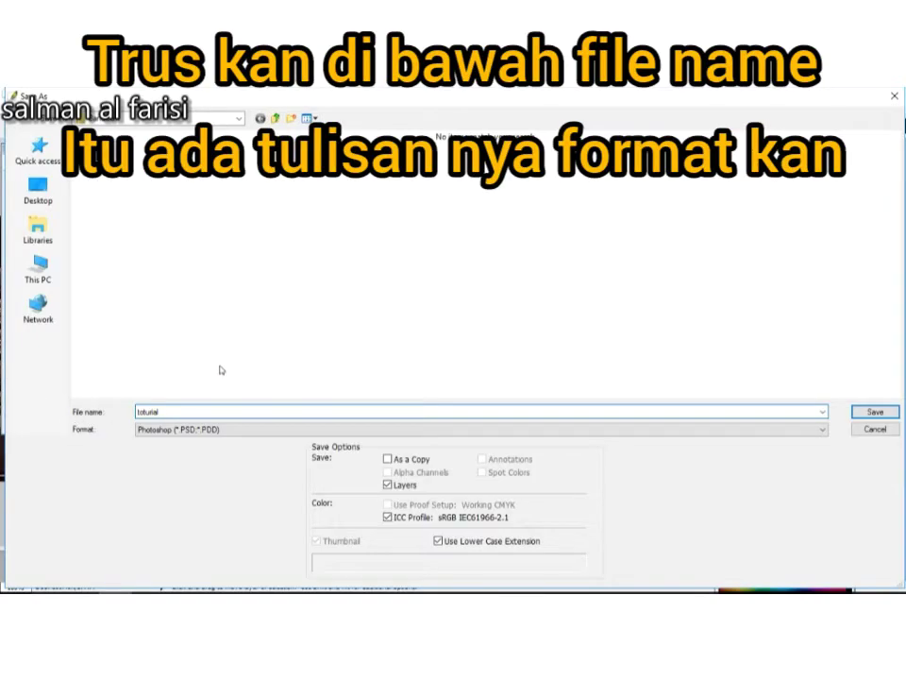
key(BackSpace)
key(BackSpace)
key(BackSpace)
key(BackSpace)
key(BackSpace)
text(TOTURIAL)
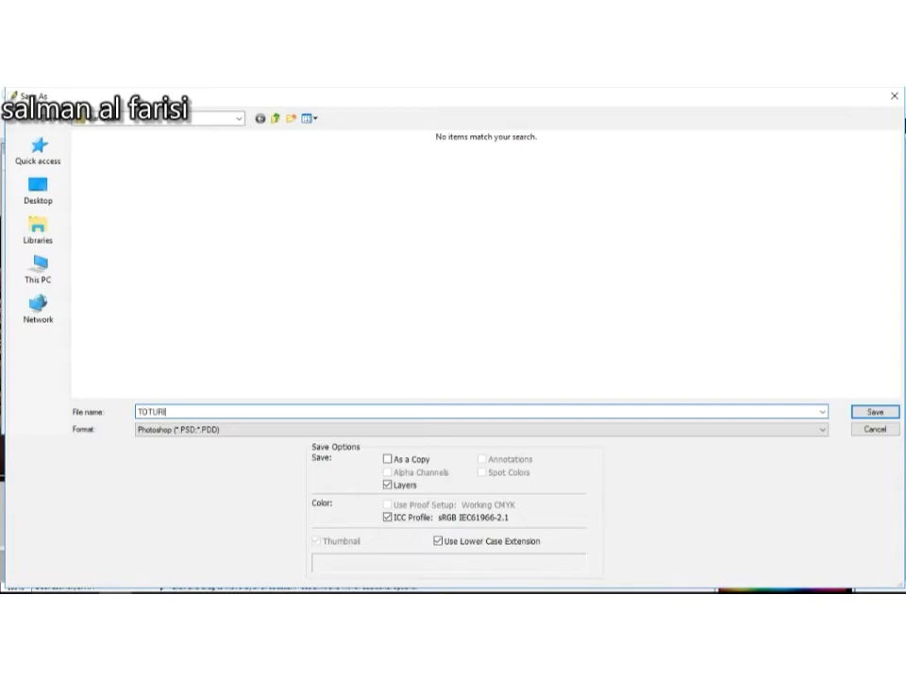
Step: Save the file in JPEG format at Maximum quality 12 with the Baseline ("Standard") option
click(178, 429)
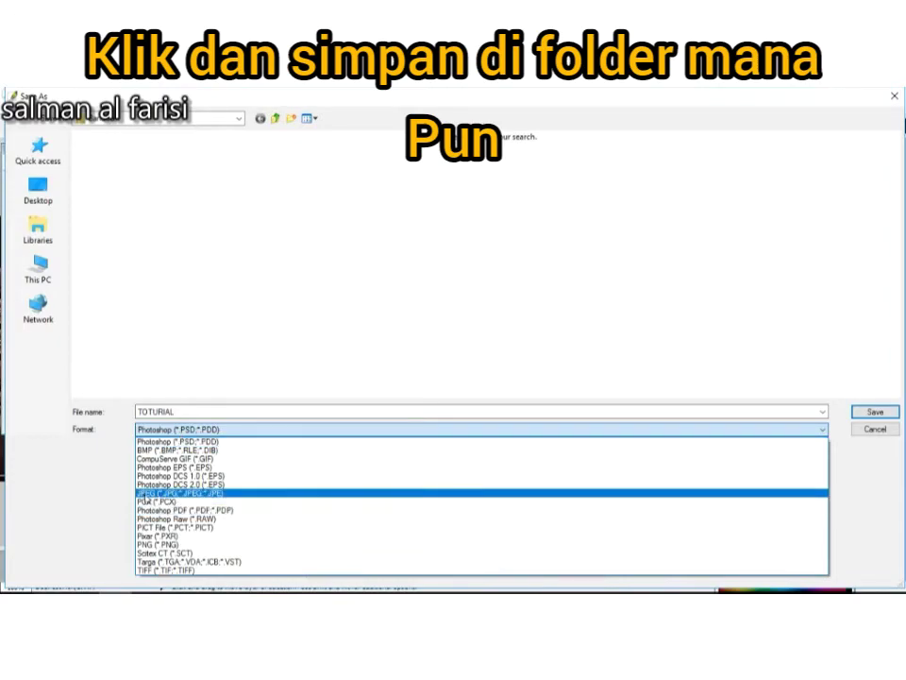
click(172, 493)
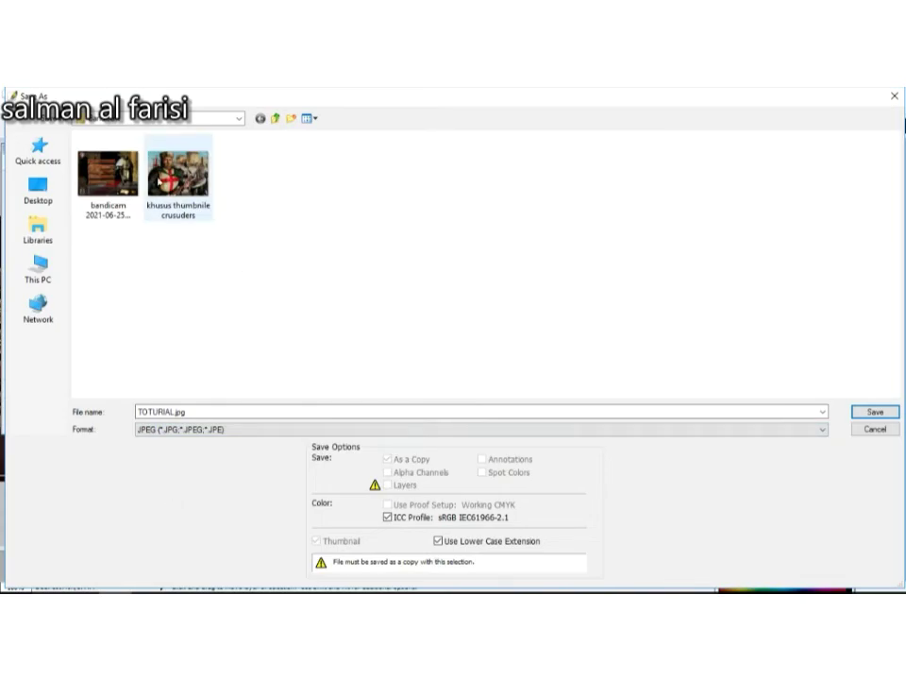
click(875, 412)
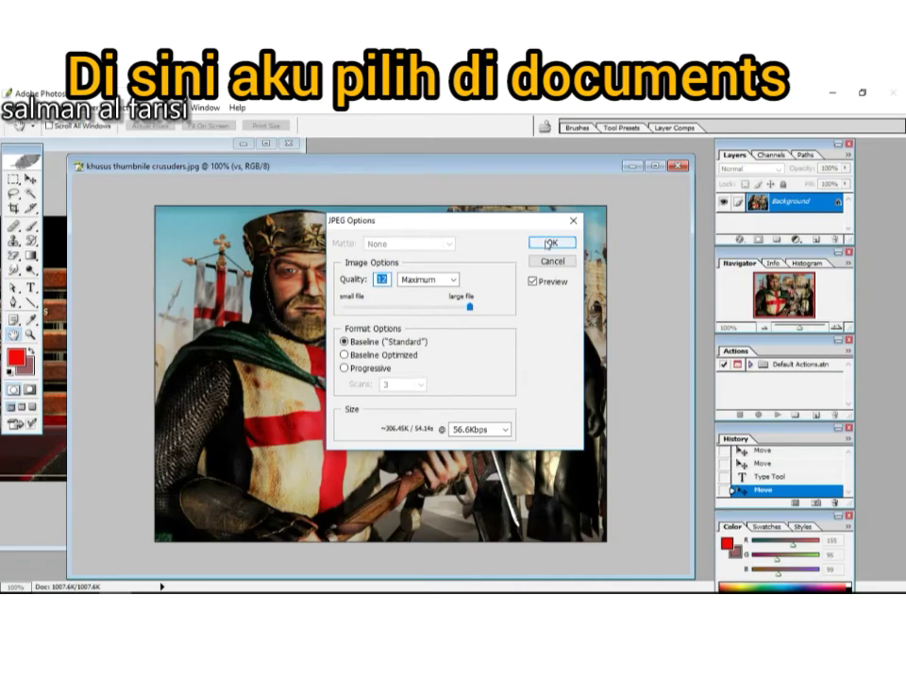
click(548, 244)
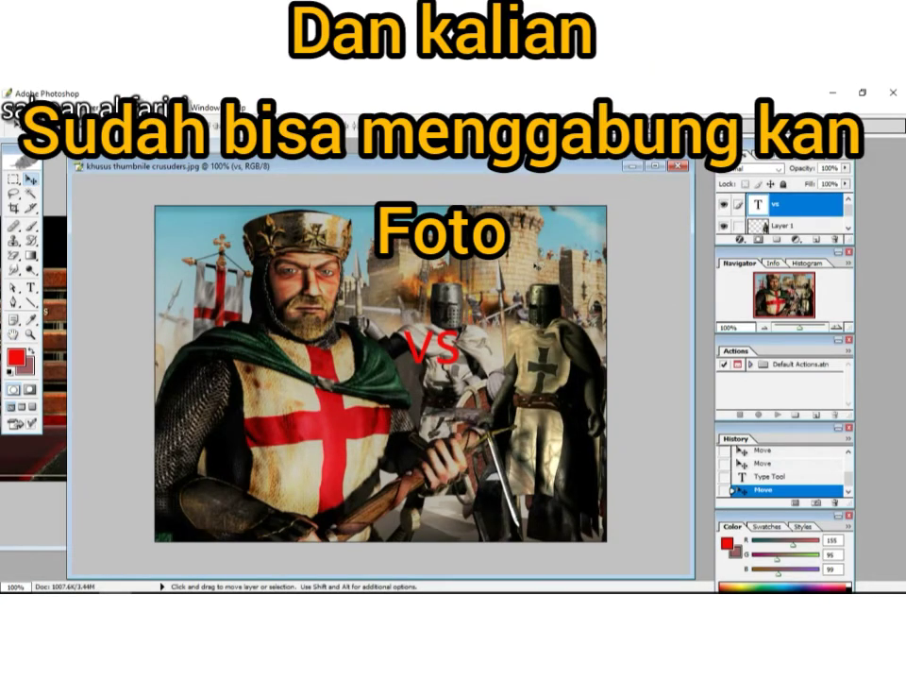